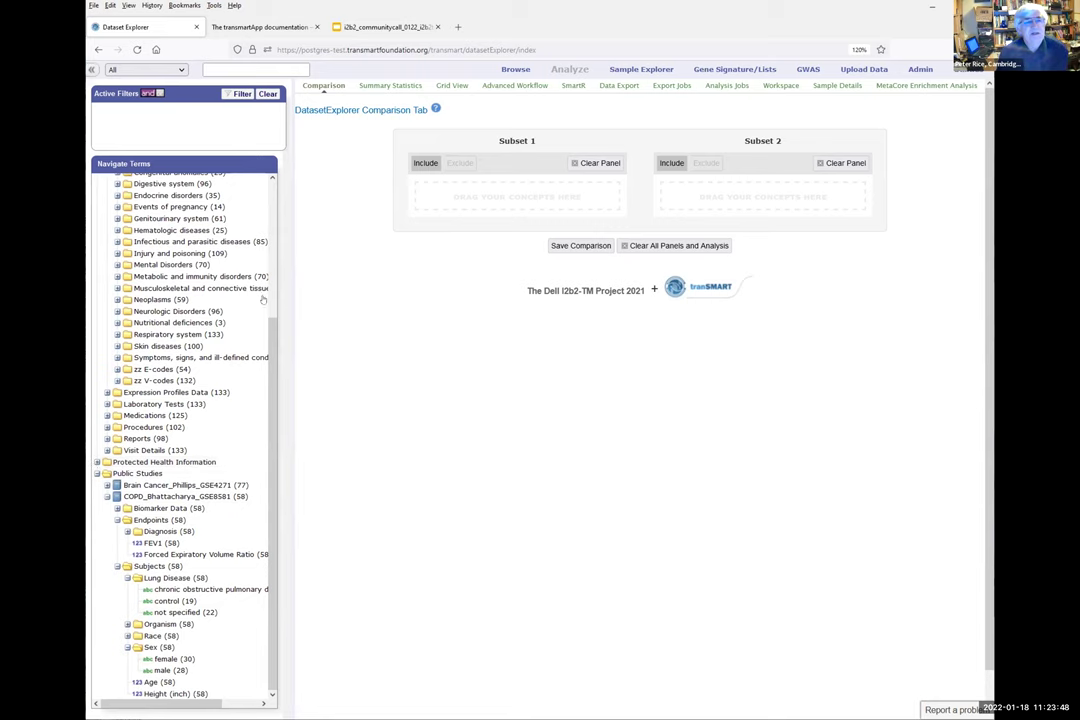
Add the Sex folder of the COPD_Bhattacharya_GSE8581 study to Subset 1 and generate its summary statistics
scroll(275, 406, up, 1)
scroll(275, 406, down, 1)
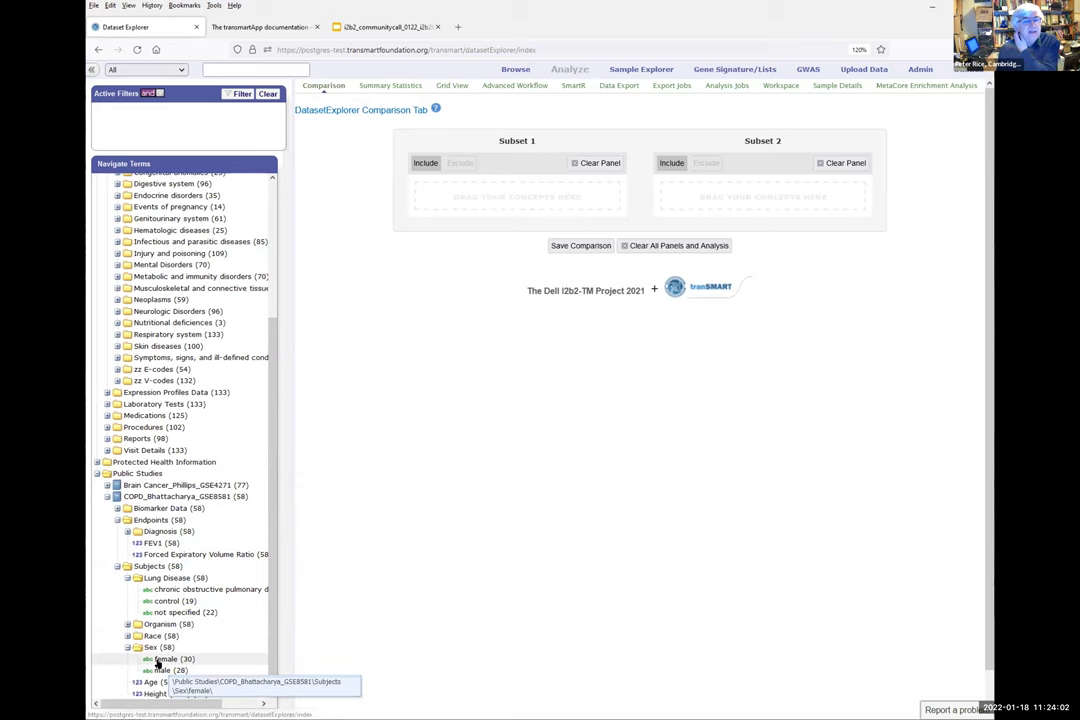
drag(158, 659, 185, 651)
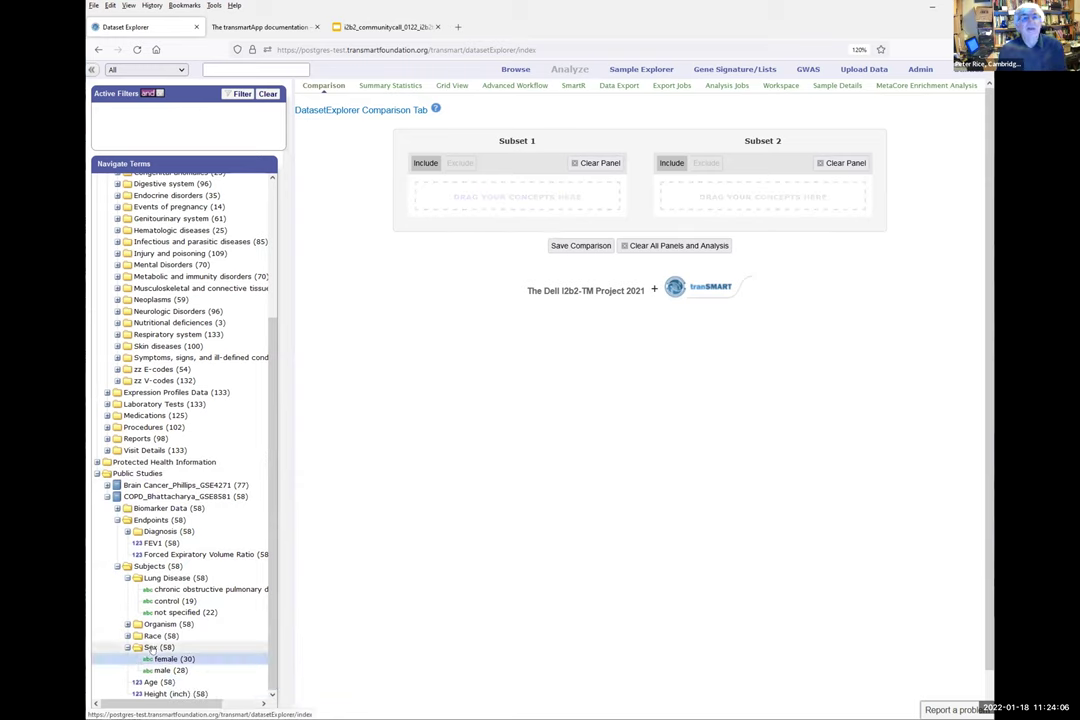
drag(150, 647, 484, 193)
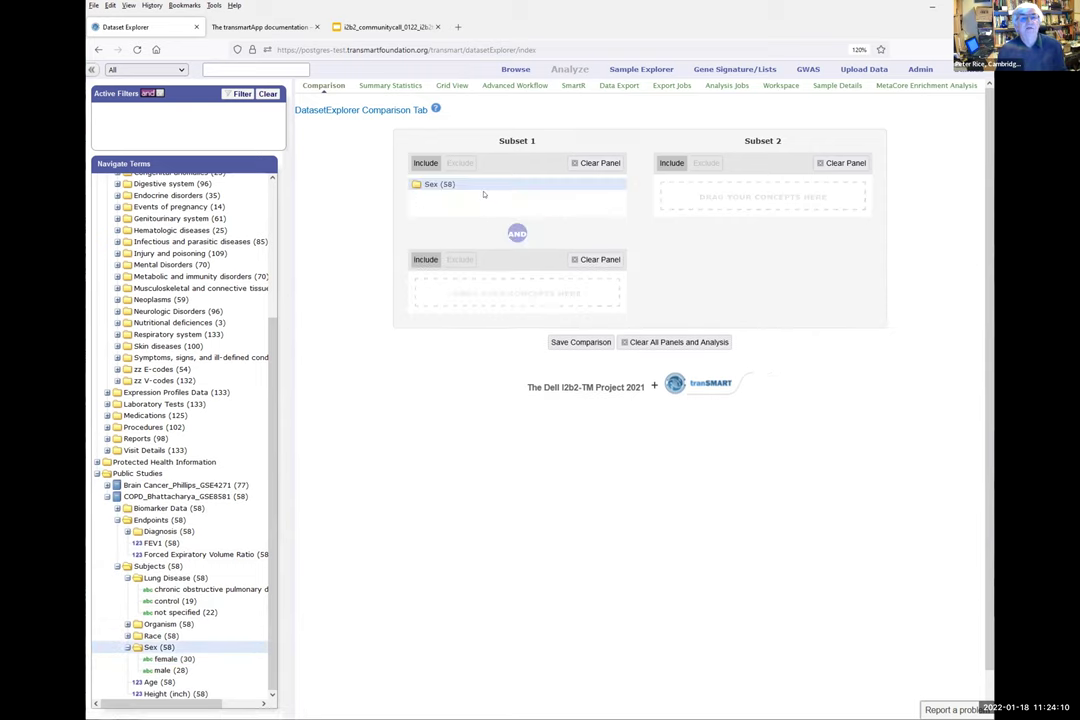
click(390, 85)
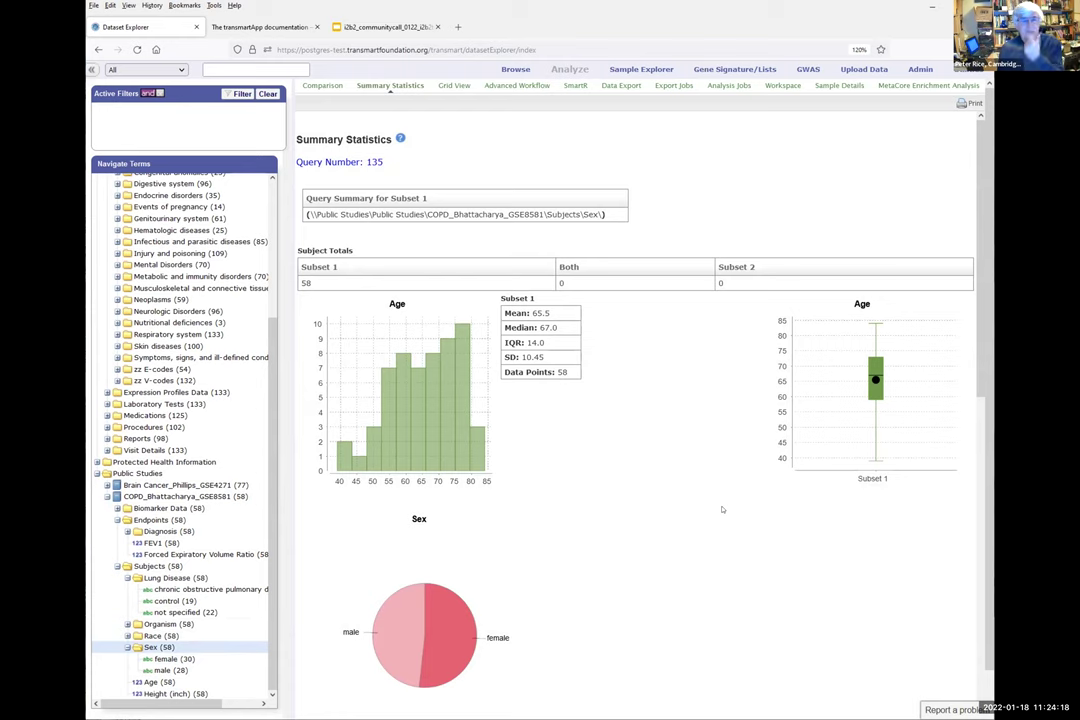
Examine the age, sex and race charts and the Analysis of Sex section in the summary statistics
scroll(722, 509, down, 1)
scroll(722, 509, down, 8)
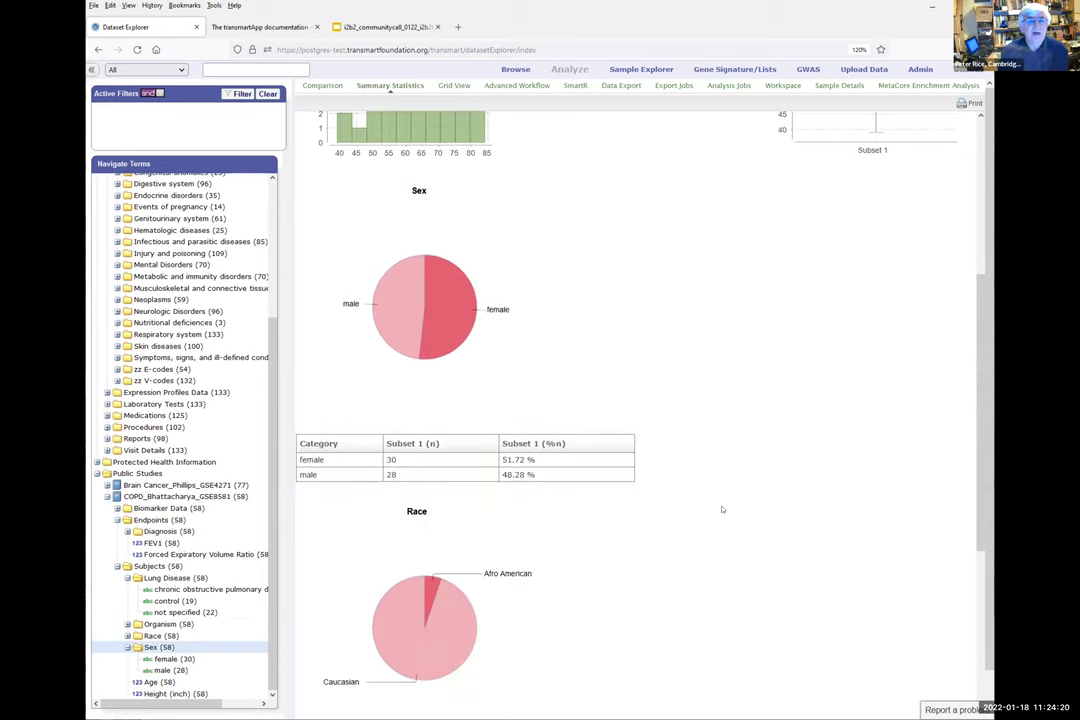
scroll(722, 509, down, 3)
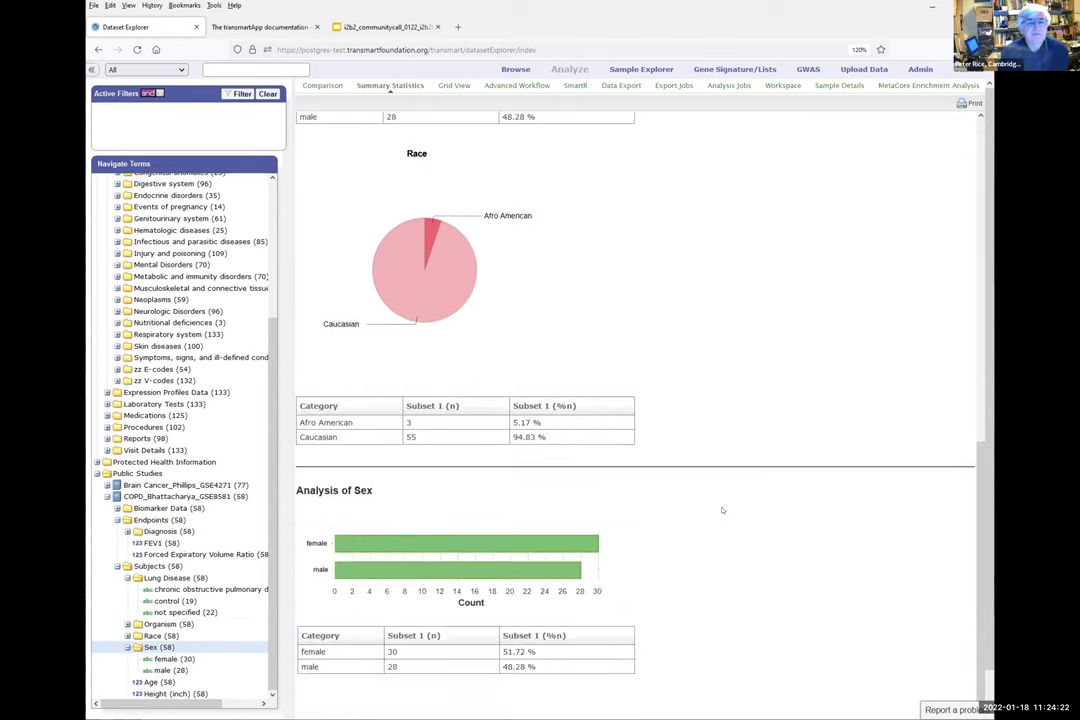
scroll(729, 480, up, 4)
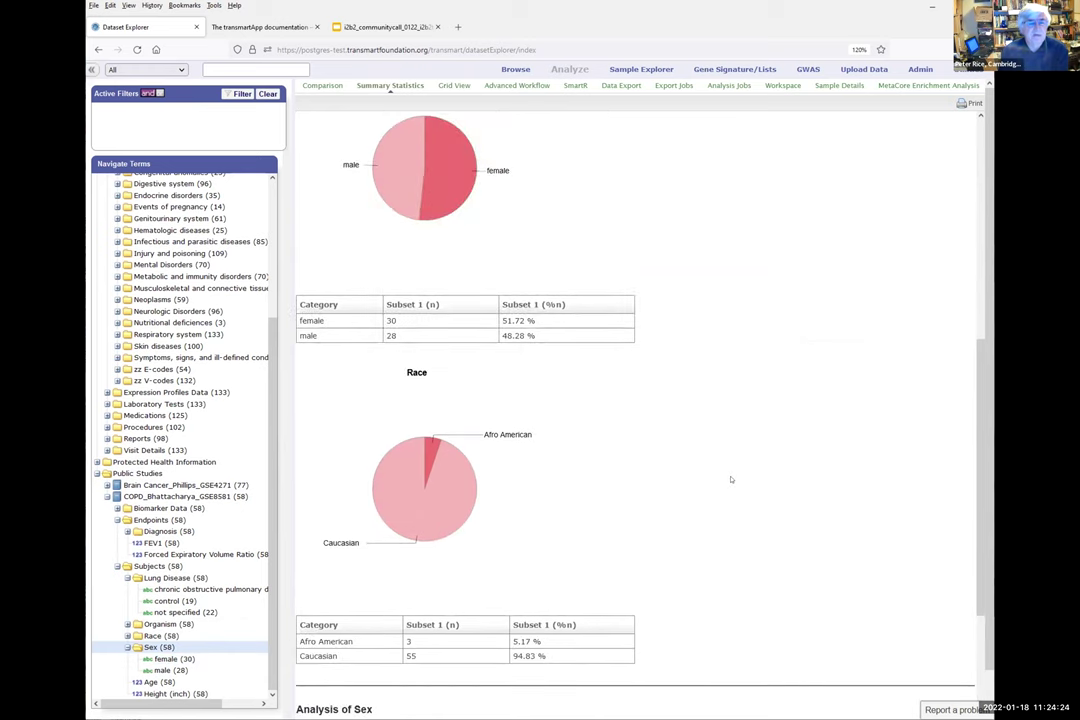
scroll(731, 480, down, 4)
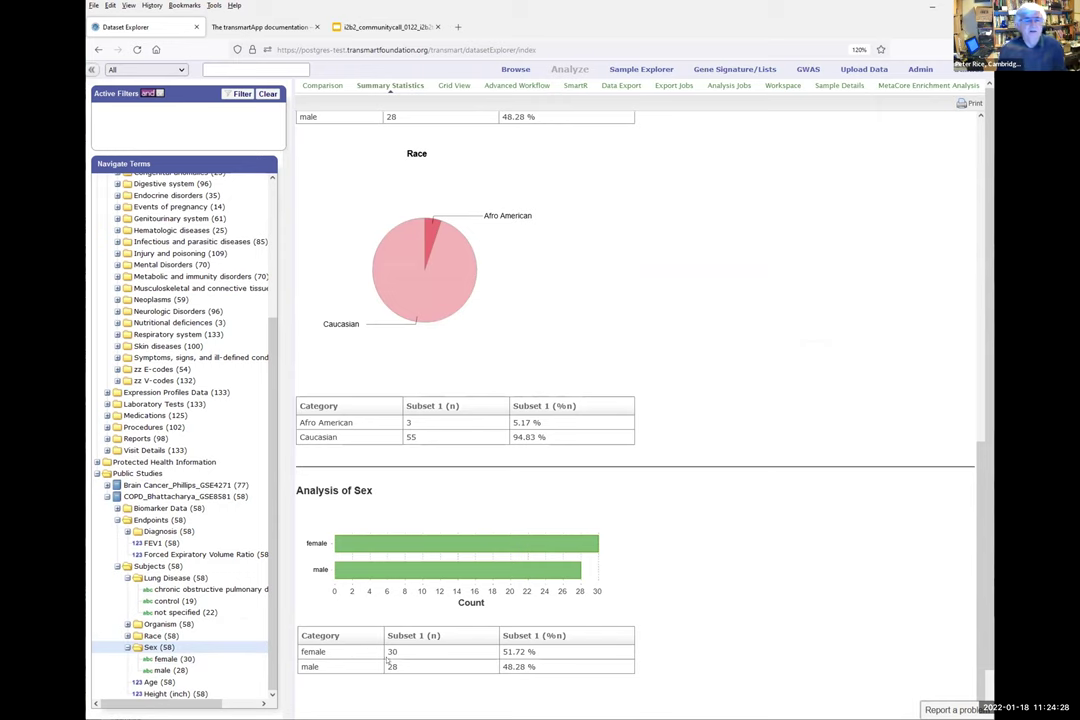
scroll(368, 566, up, 4)
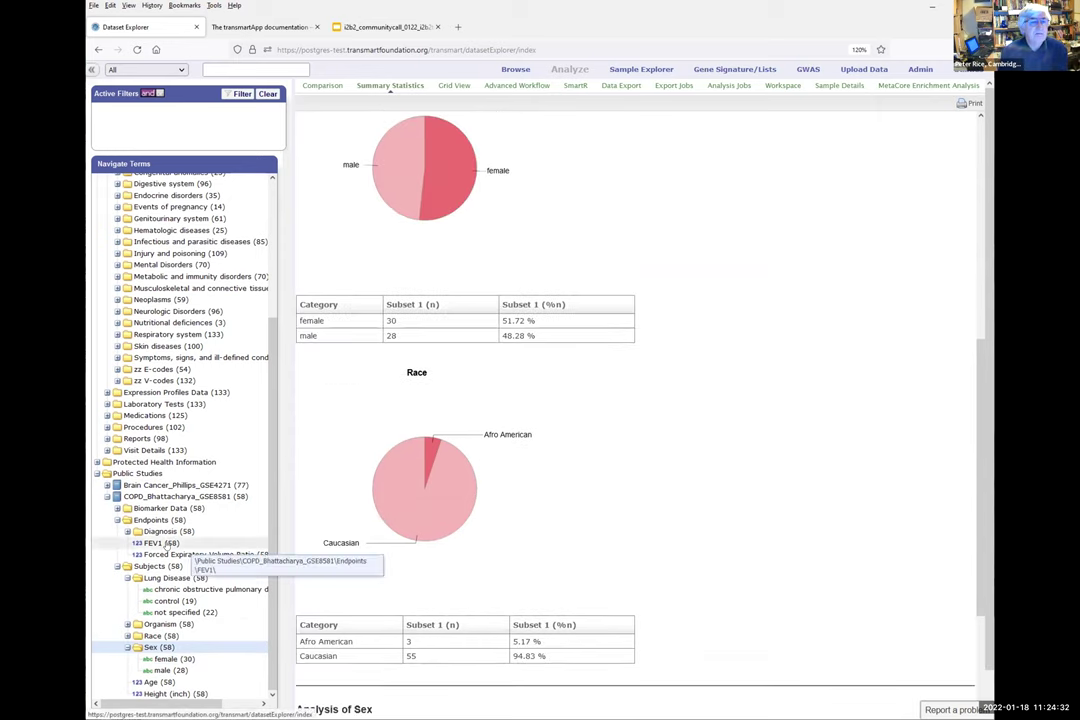
scroll(626, 407, up, 3)
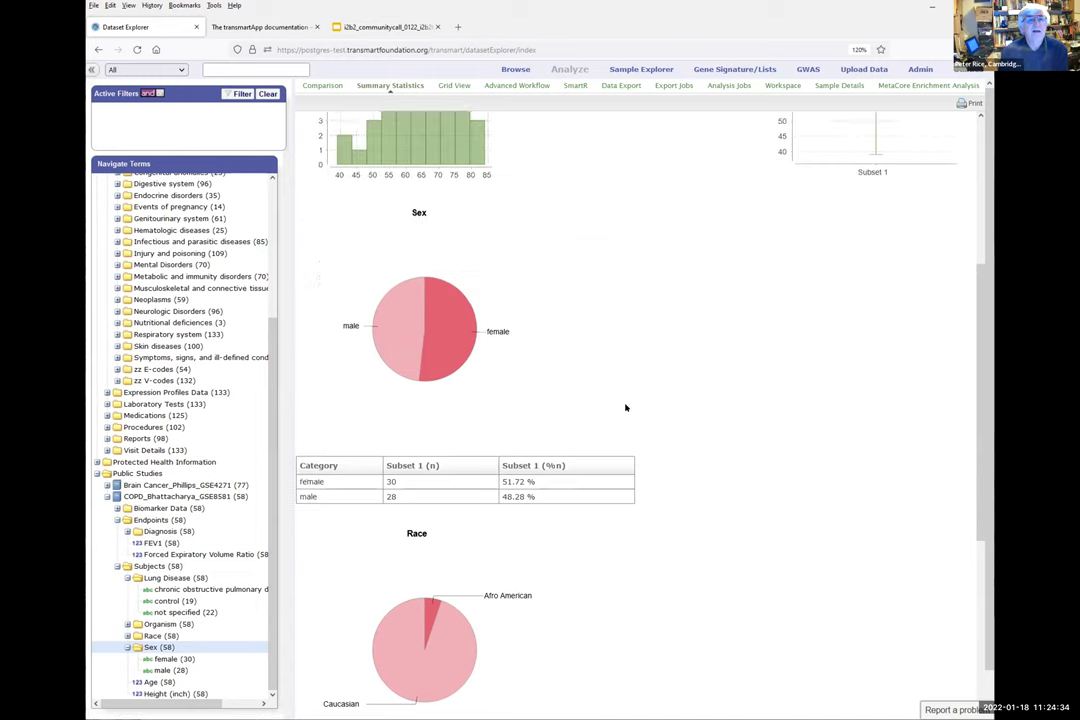
scroll(626, 407, up, 6)
Return to the comparison setup and clear all panels and the current analysis
click(336, 87)
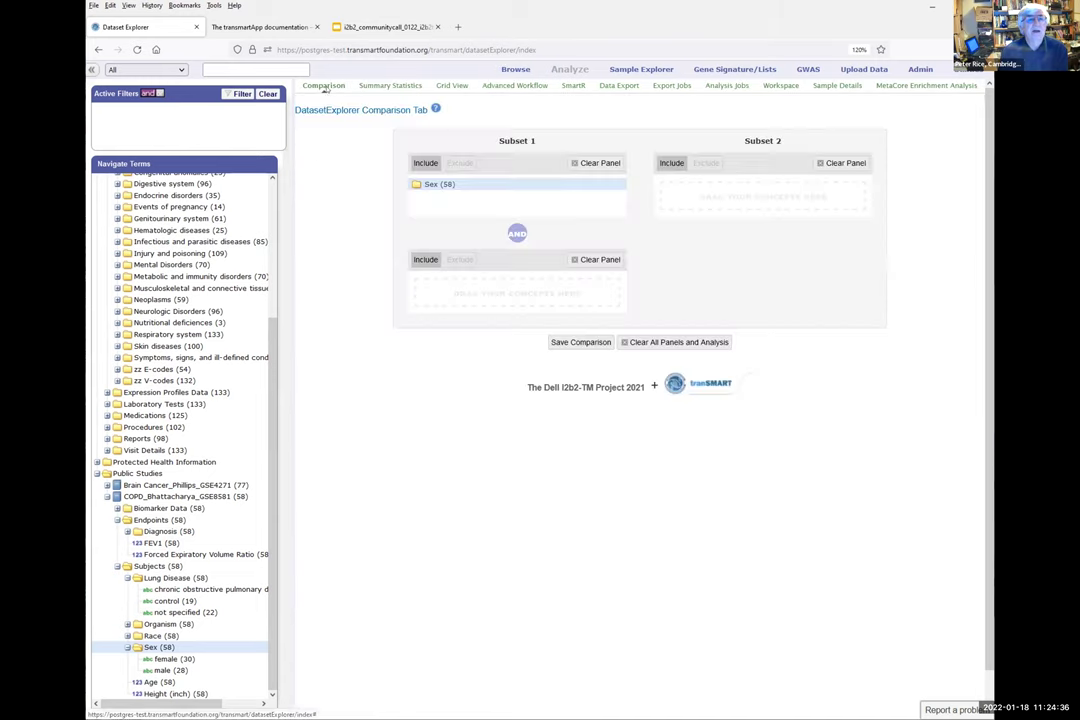
click(679, 342)
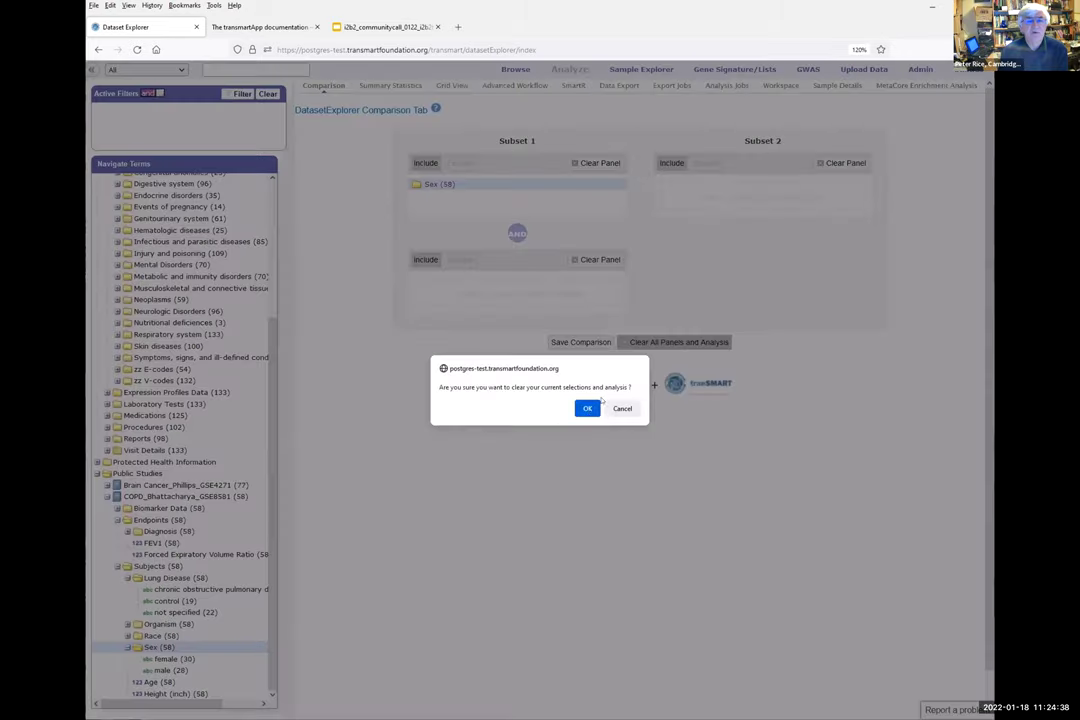
click(586, 407)
Put chronic obstructive pulmonary disease in Subset 1 and control in Subset 2, and generate summary statistics comparing them
drag(205, 590, 536, 199)
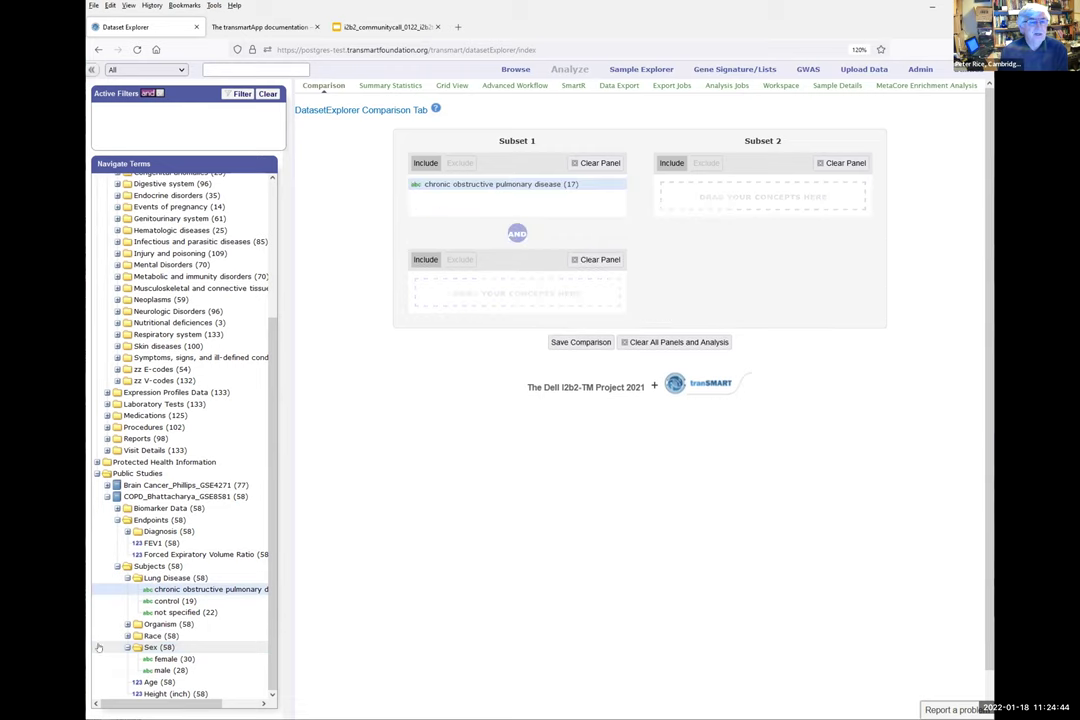
drag(172, 600, 668, 205)
click(390, 86)
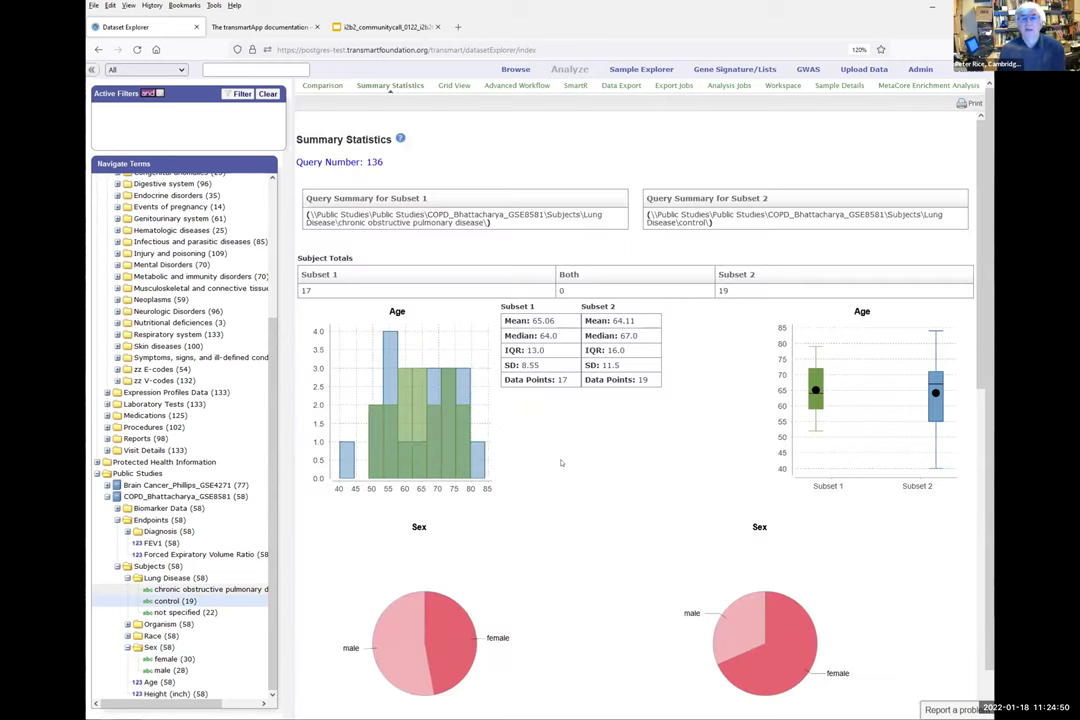
Add an analysis of Forced Expiratory Volume Ratio to the summary statistics of the two lung disease subsets
scroll(600, 450, down, 1)
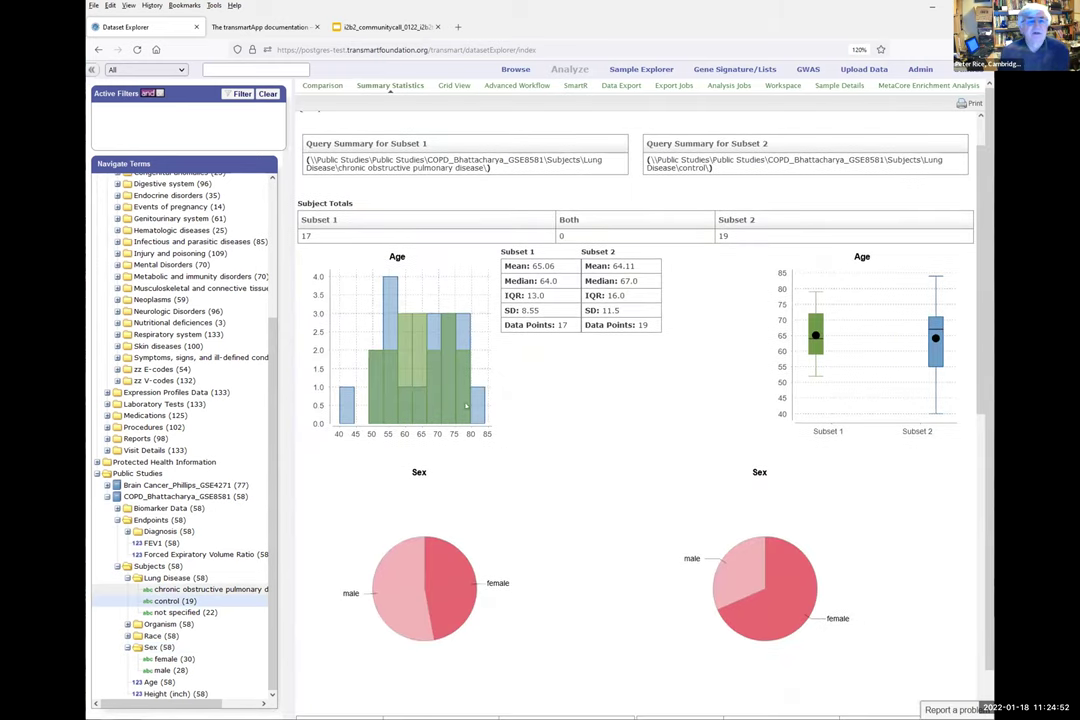
scroll(559, 462, down, 4)
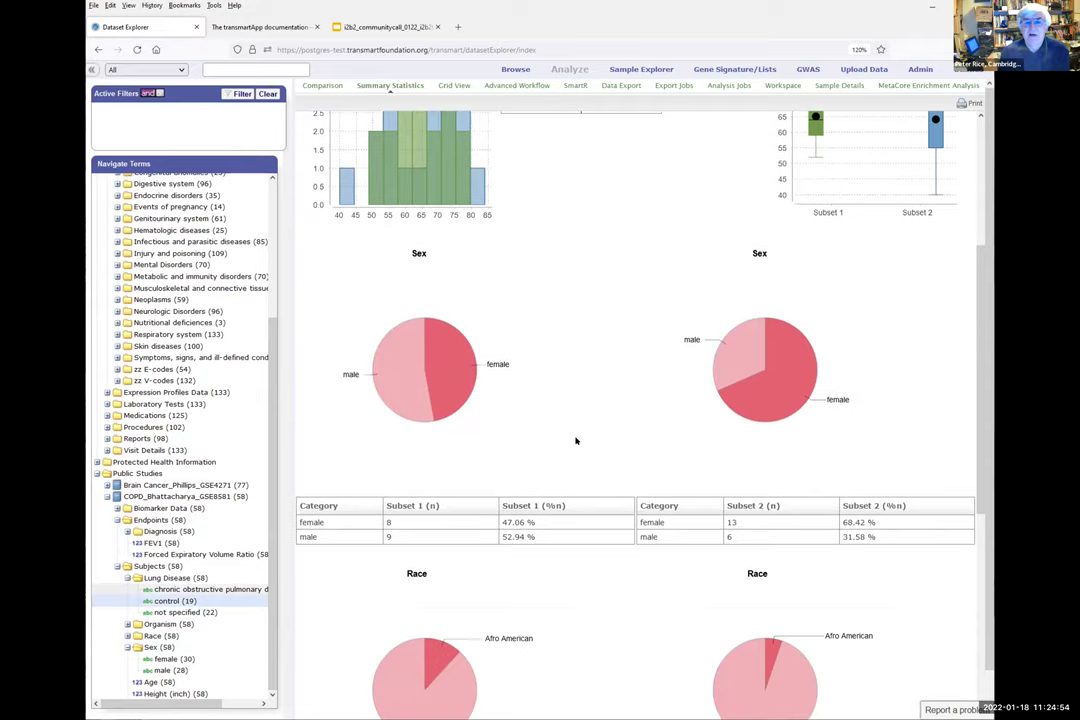
scroll(575, 440, up, 4)
scroll(575, 440, down, 10)
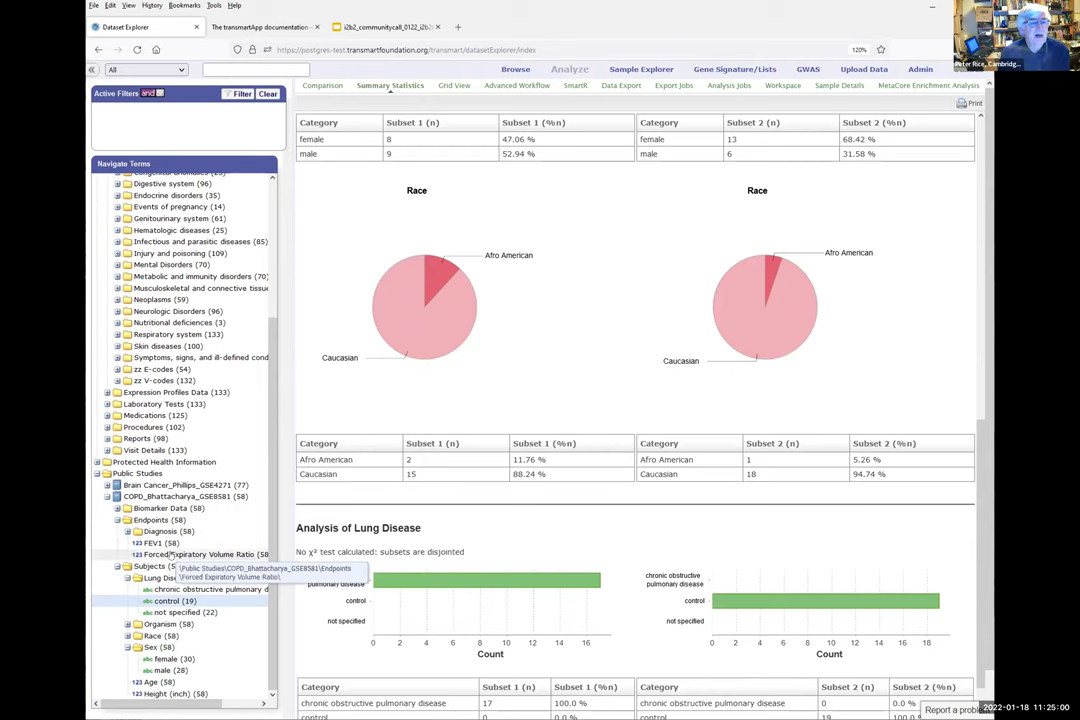
drag(168, 554, 603, 360)
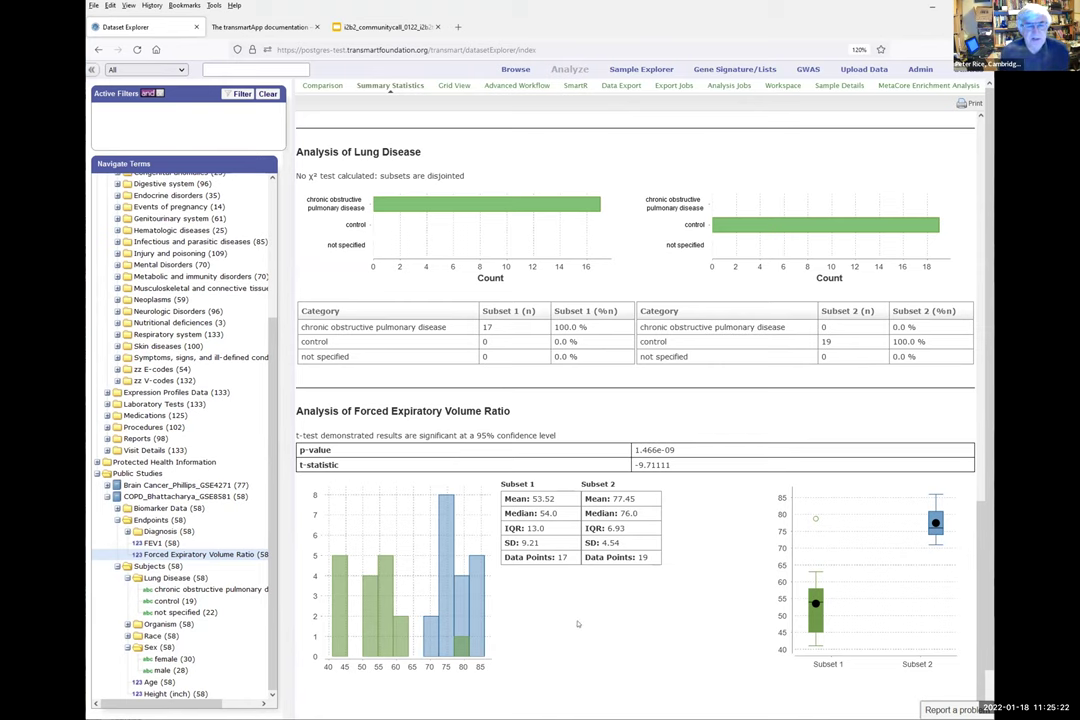
scroll(586, 618, down, 1)
scroll(586, 618, up, 1)
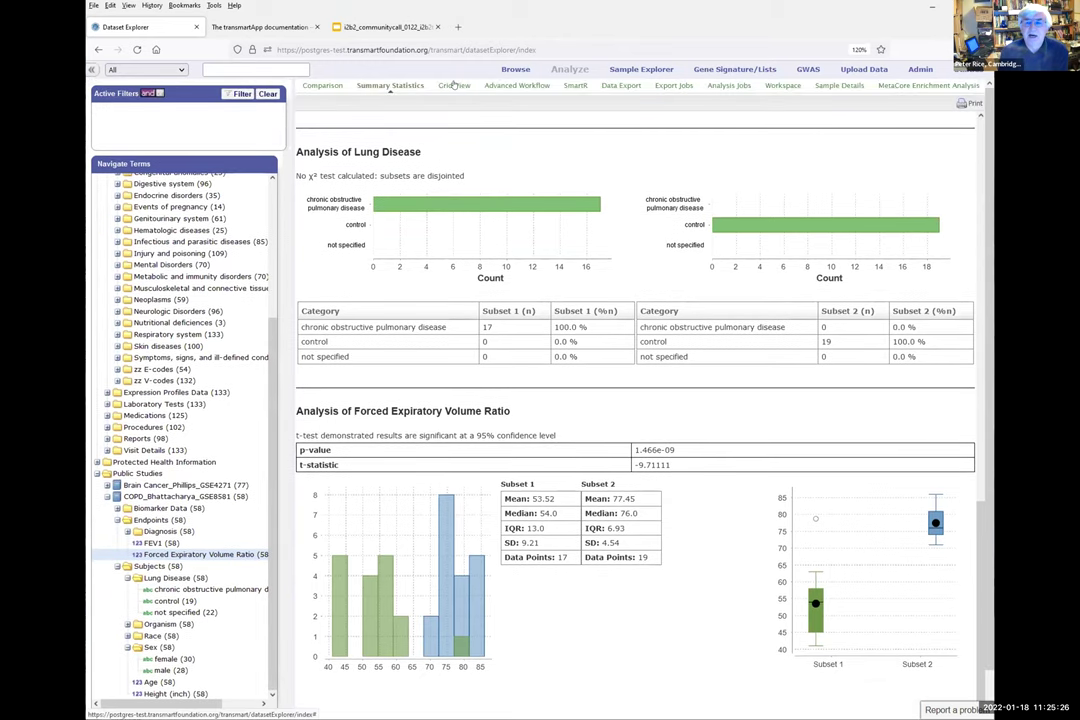
Show the individual subject records of the two subsets in Grid View
click(454, 86)
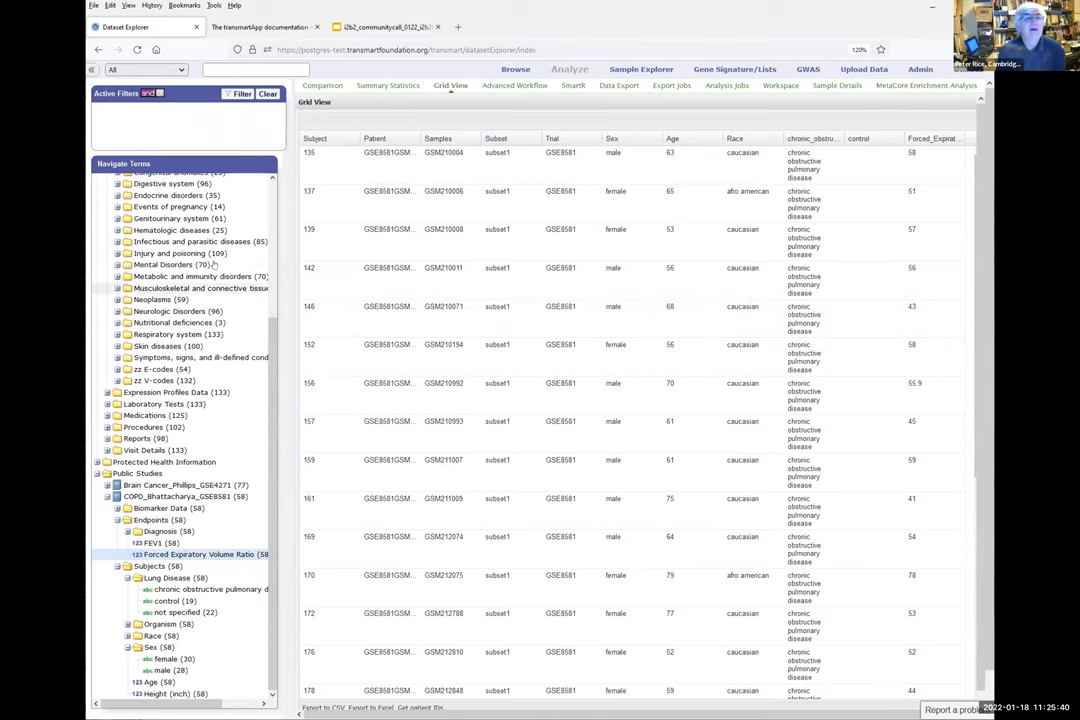
scroll(284, 296, up, 1)
scroll(284, 290, up, 4)
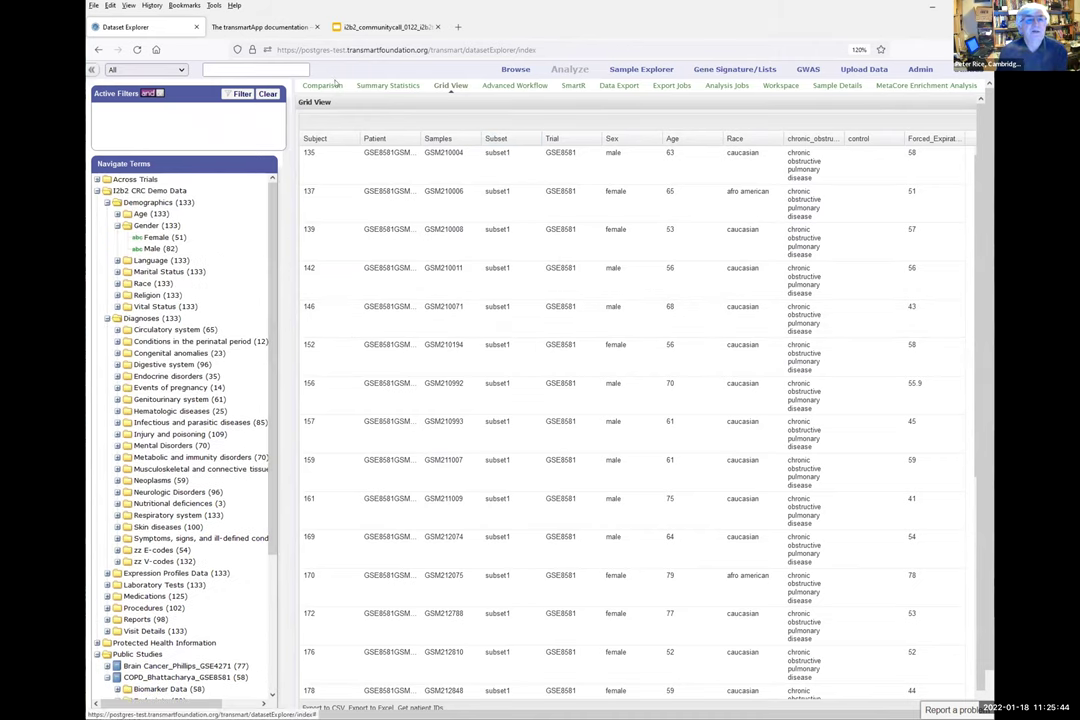
Clear all comparison panels and the analysis, and widen the Navigate Terms pane to show longer term names
click(333, 85)
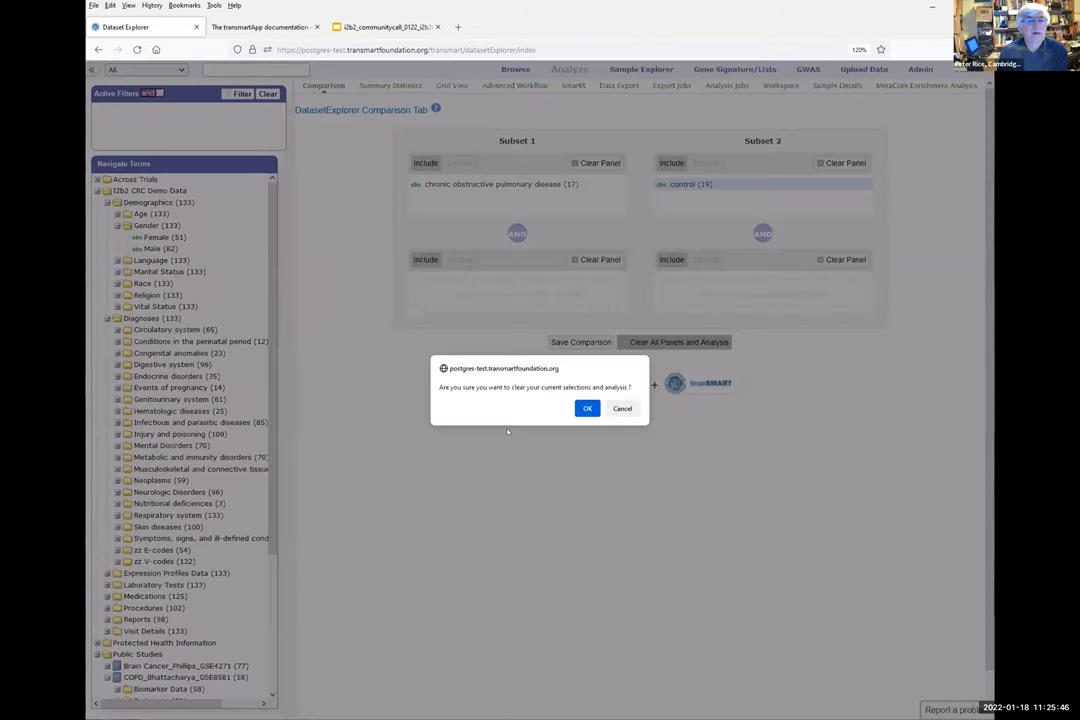
key(Return)
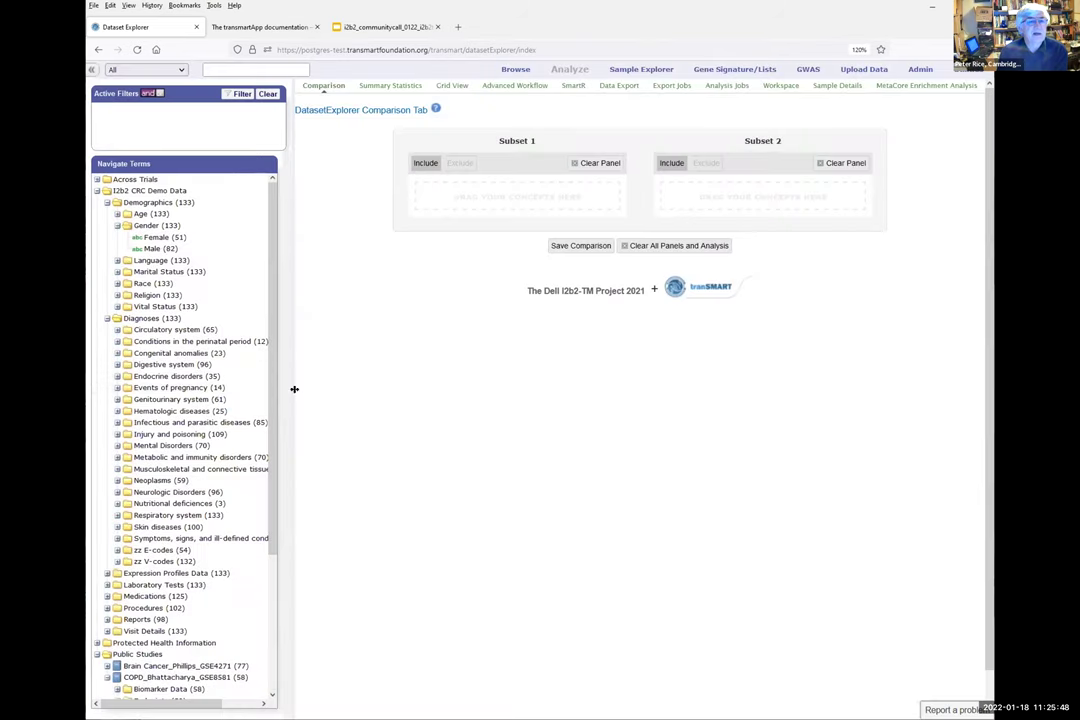
drag(308, 390, 328, 392)
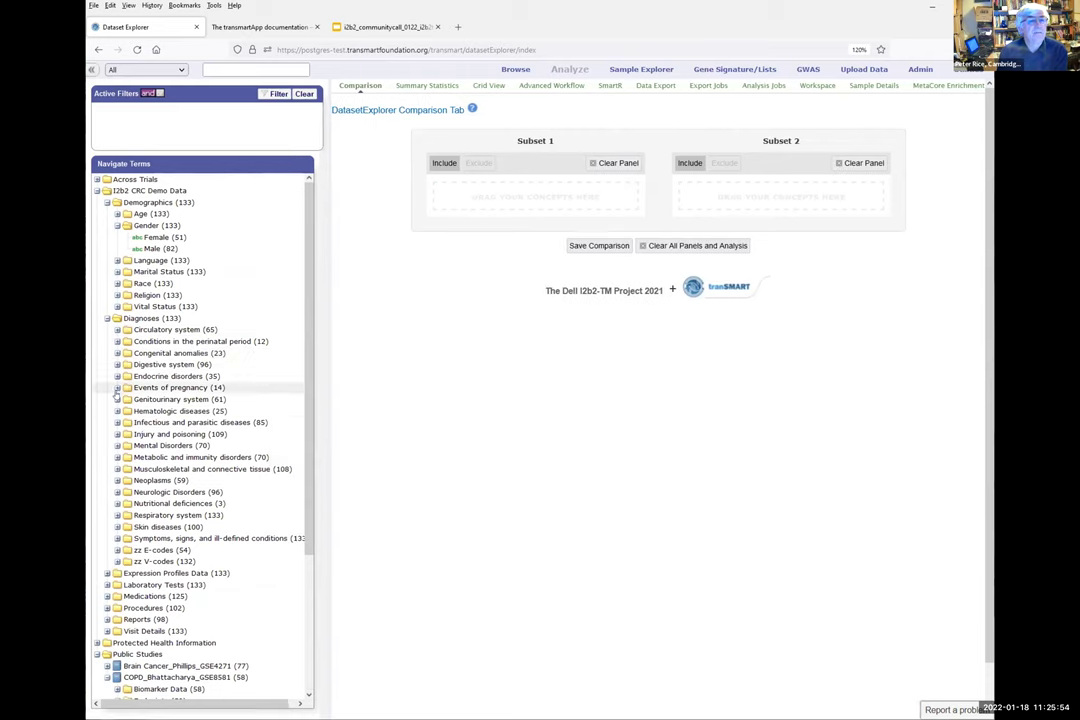
Add Chronic obstructive diseases from the I2b2 CRC demo Respiratory system diagnoses to Subset 1 and generate its summary statistics
click(117, 515)
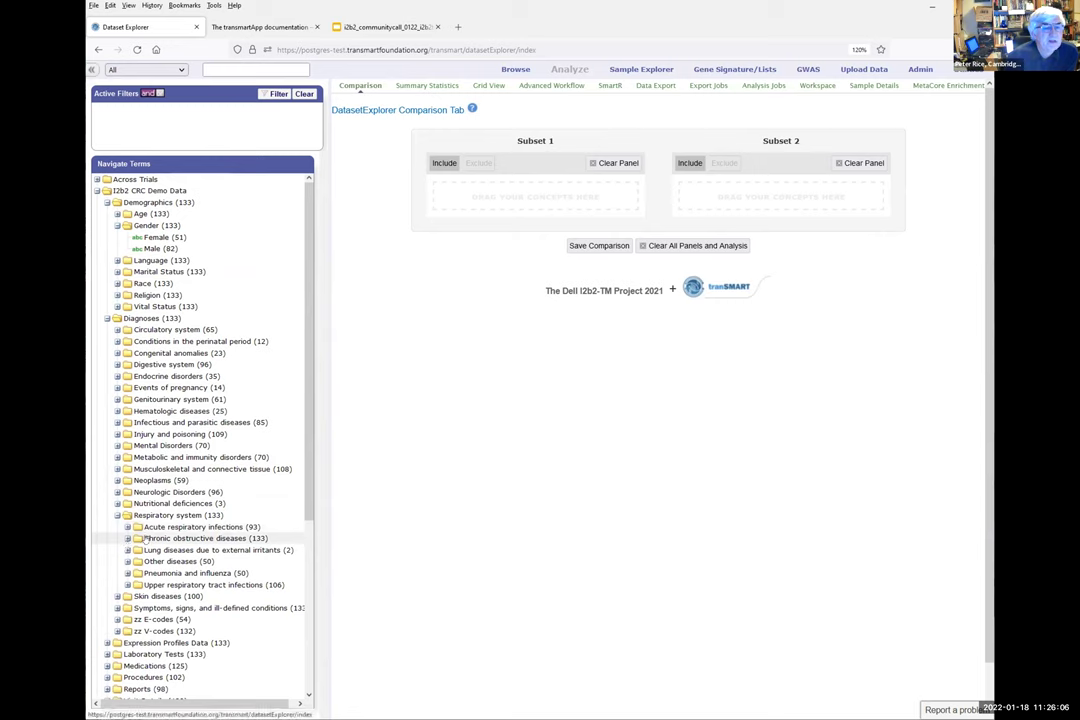
drag(140, 538, 492, 200)
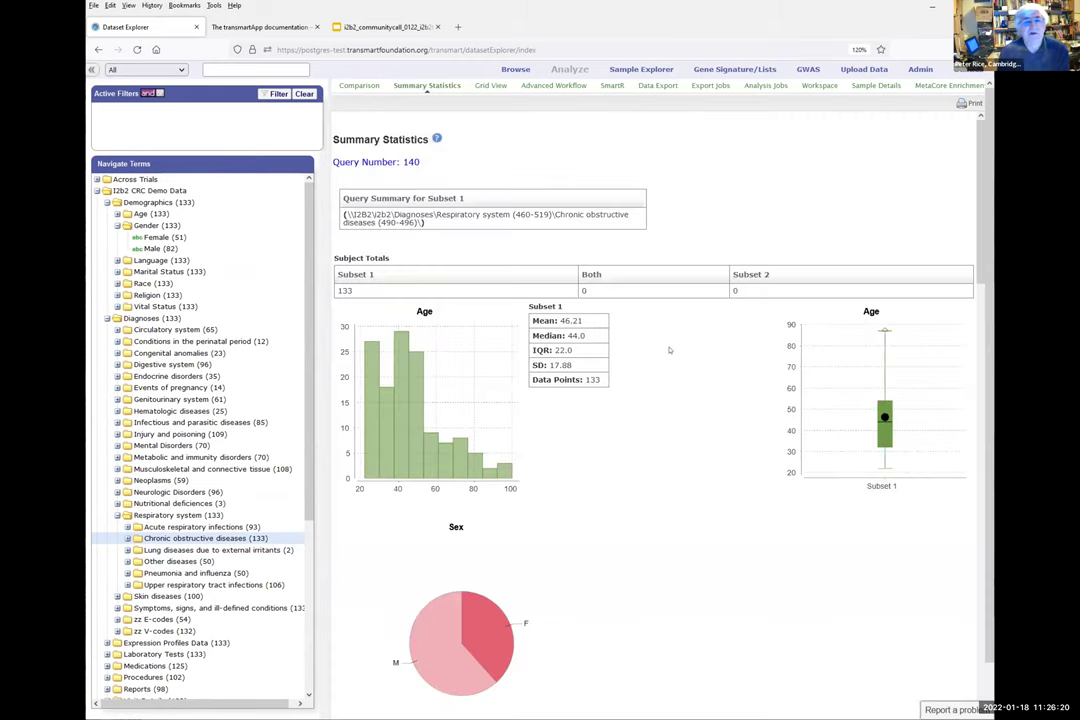
Examine the demographic charts and the diagnosis breakdown in the Analysis of Chronic obstructive diseases section
scroll(687, 390, down, 1)
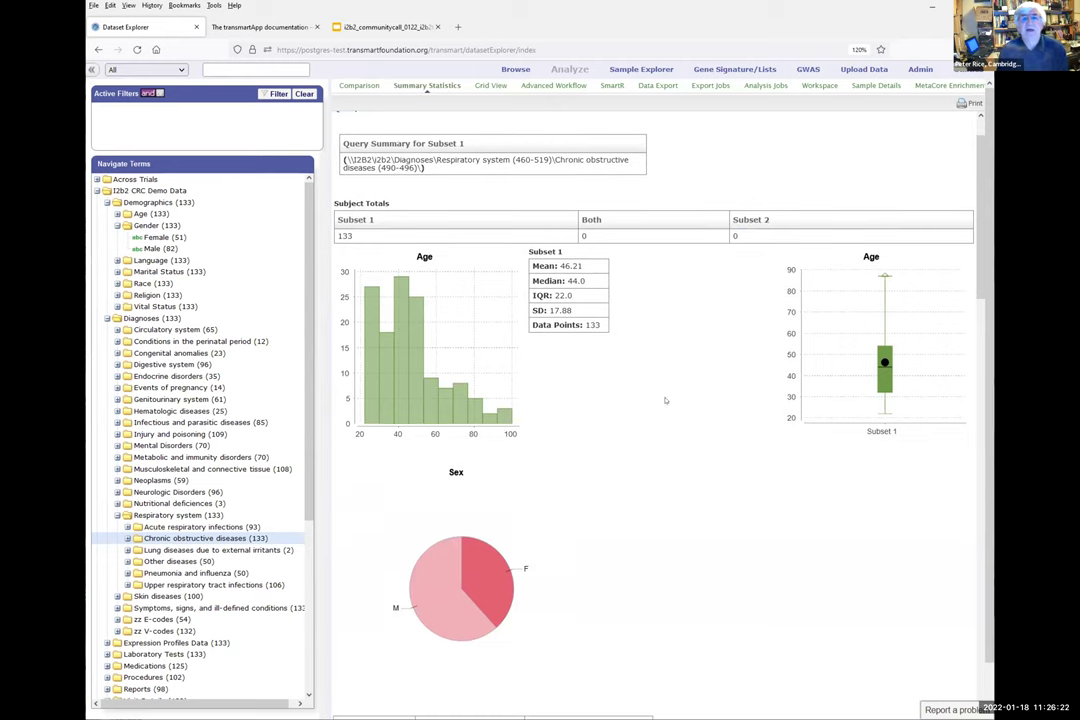
scroll(773, 405, down, 4)
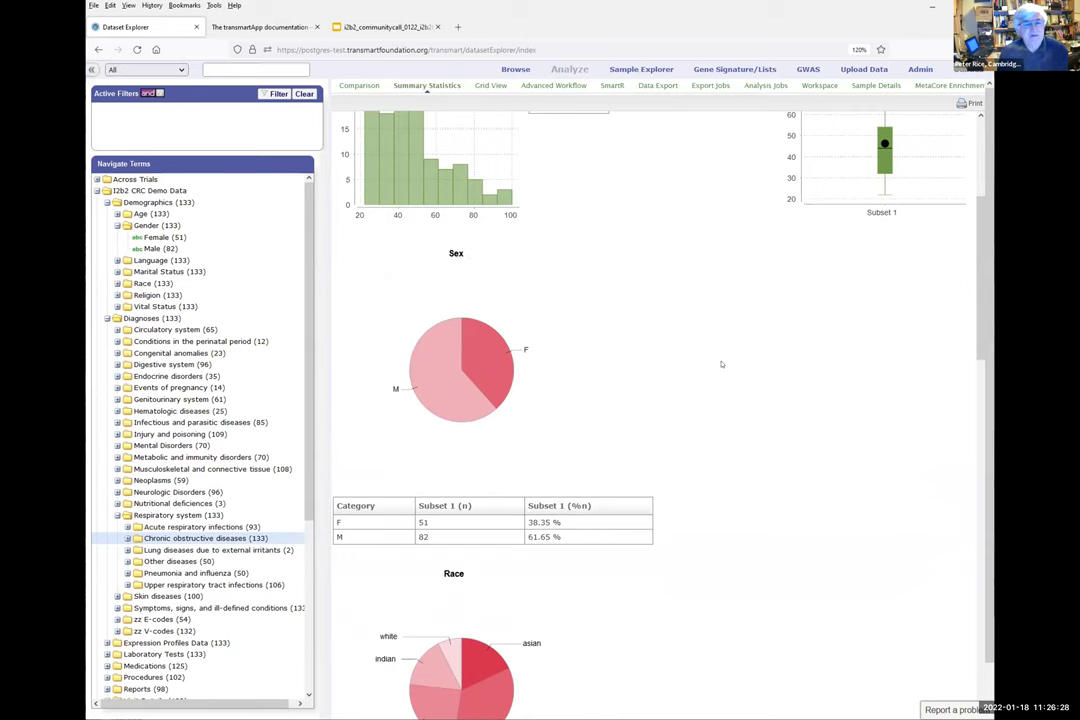
scroll(721, 364, down, 4)
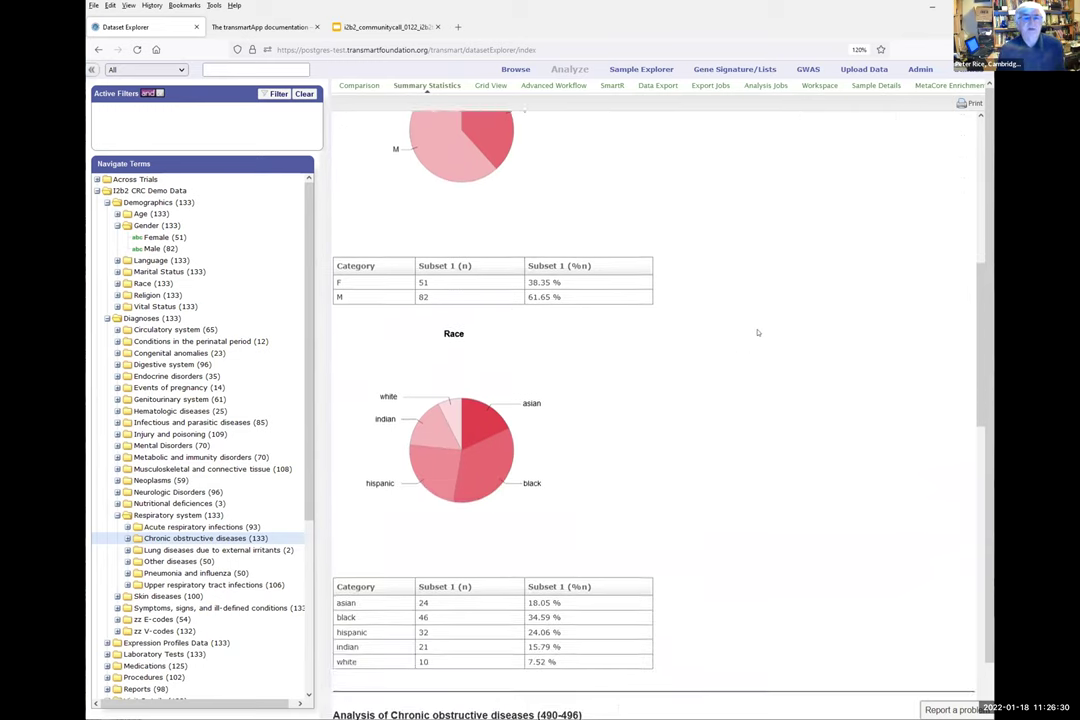
scroll(757, 340, down, 2)
scroll(793, 368, down, 1)
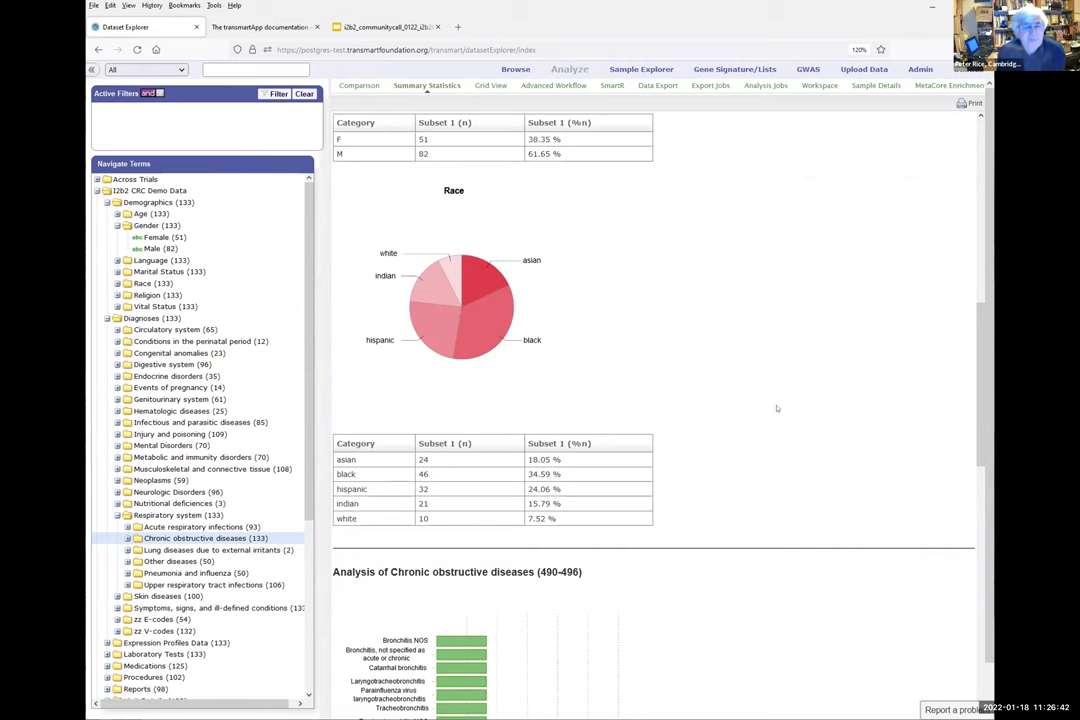
scroll(730, 368, down, 3)
scroll(769, 385, up, 4)
scroll(769, 385, down, 6)
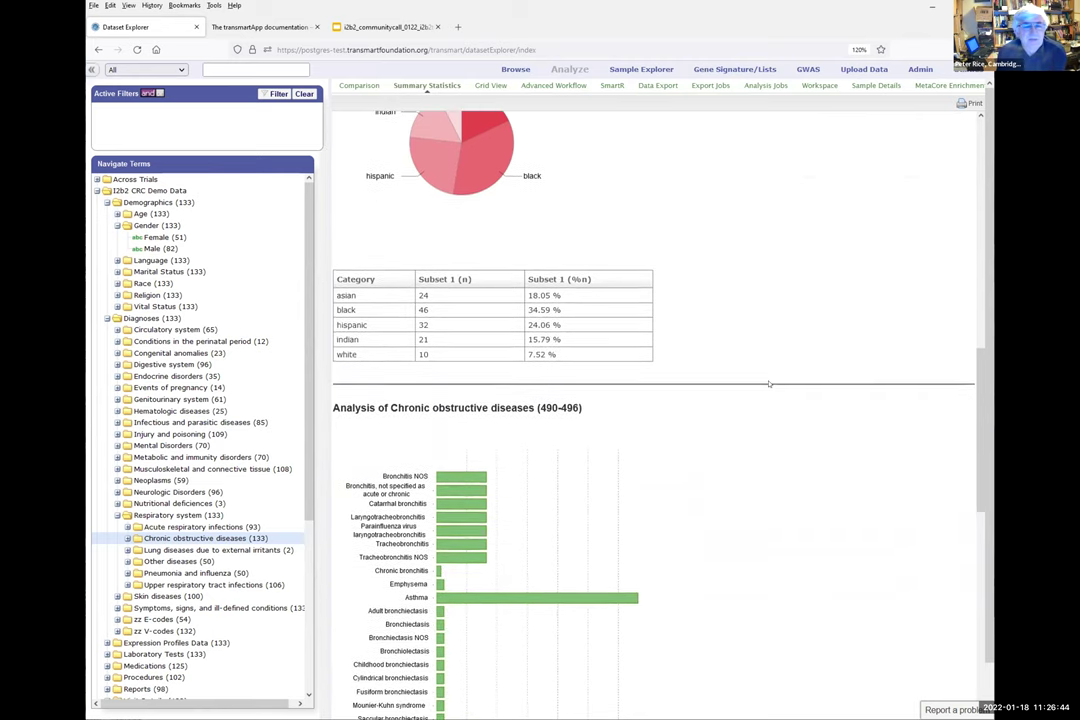
scroll(769, 385, up, 4)
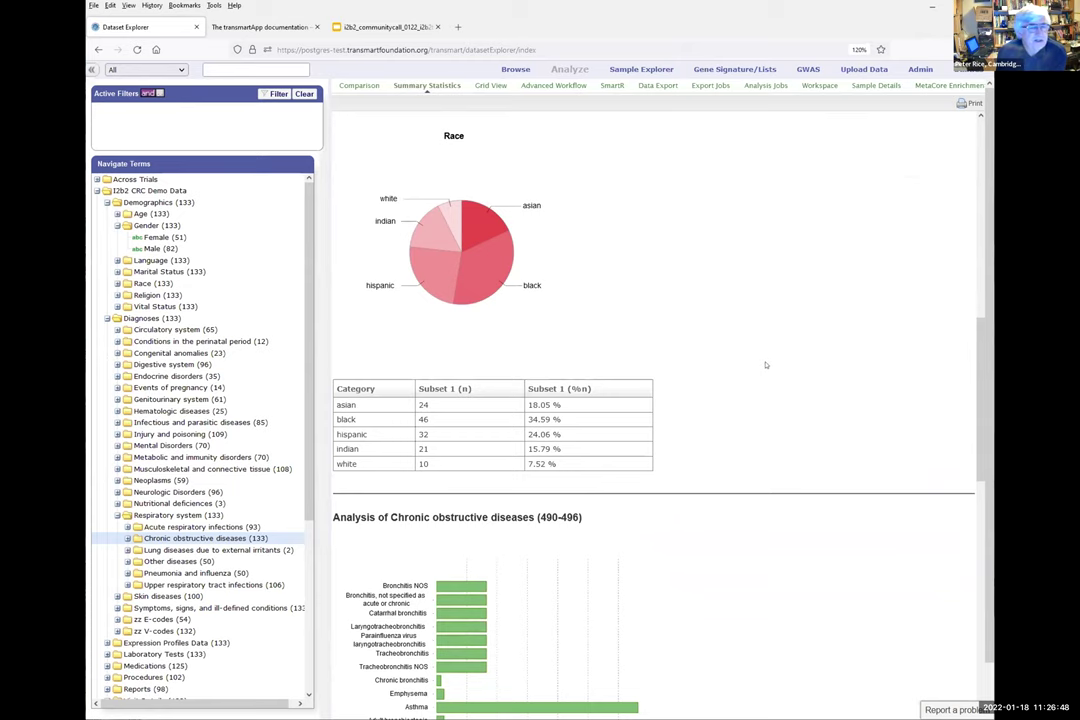
scroll(765, 365, down, 5)
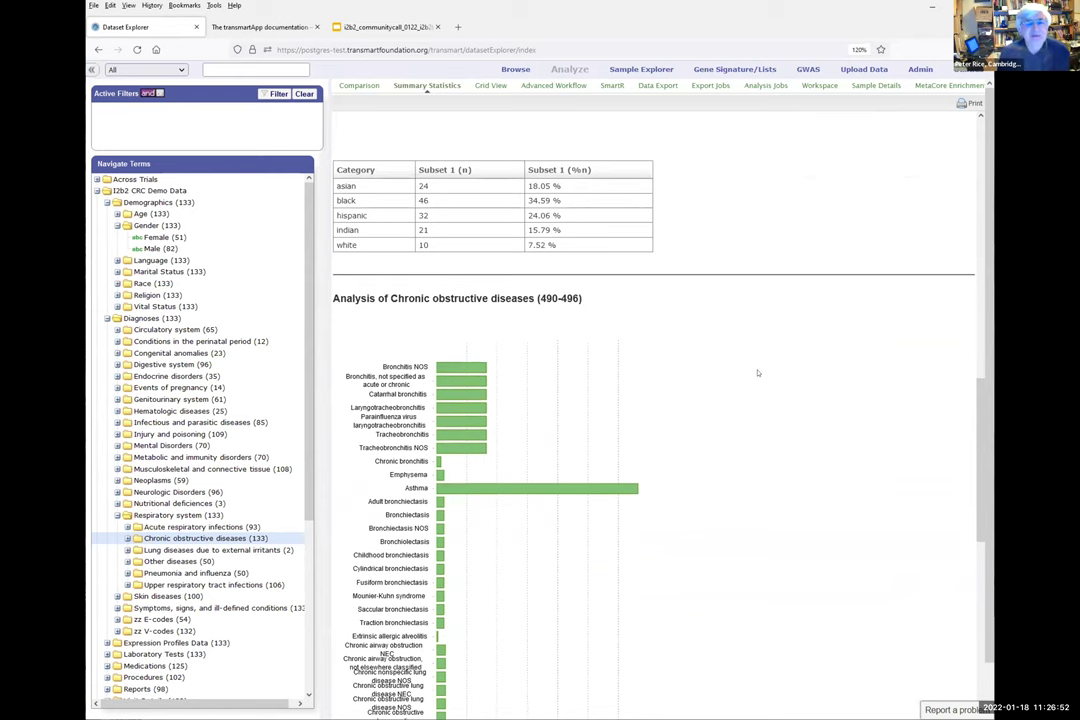
scroll(620, 505, down, 1)
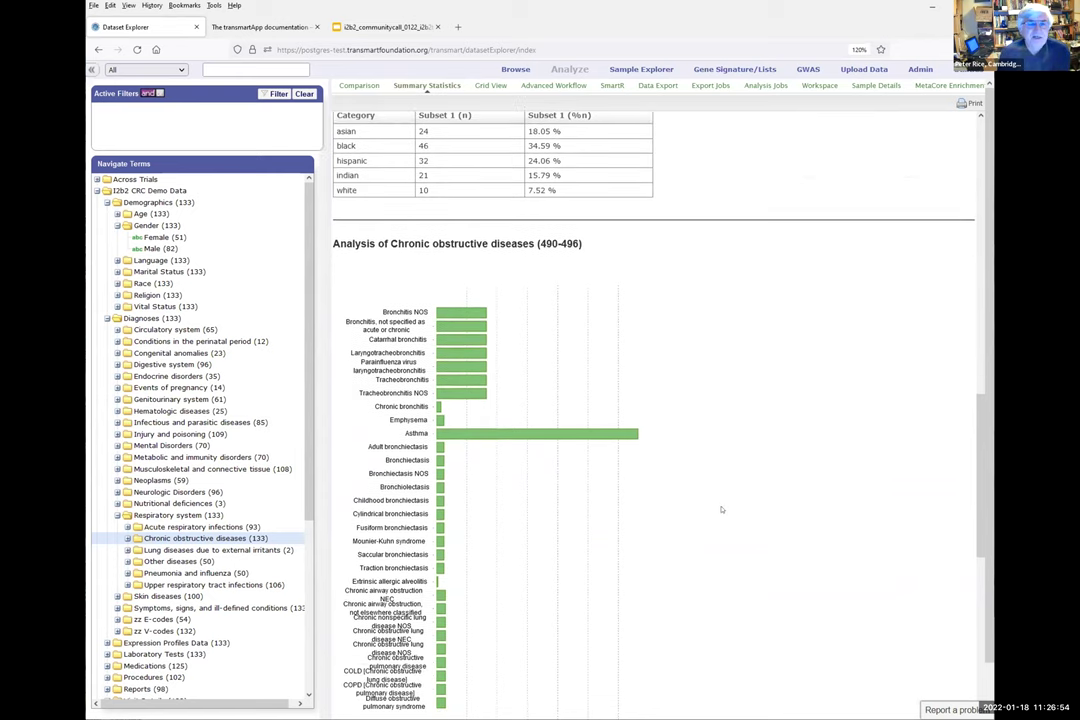
scroll(720, 510, down, 9)
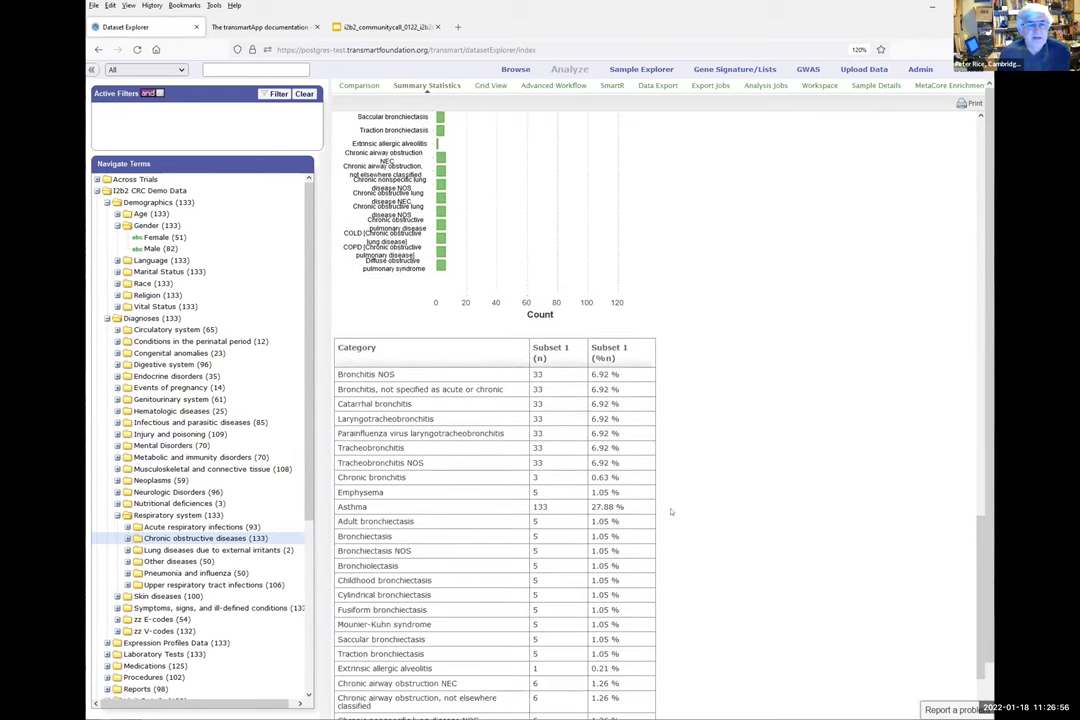
Examine the Asthma count and percentage in the diagnosis table, and review the age, sex and race summaries of Subset 1
drag(593, 507, 631, 510)
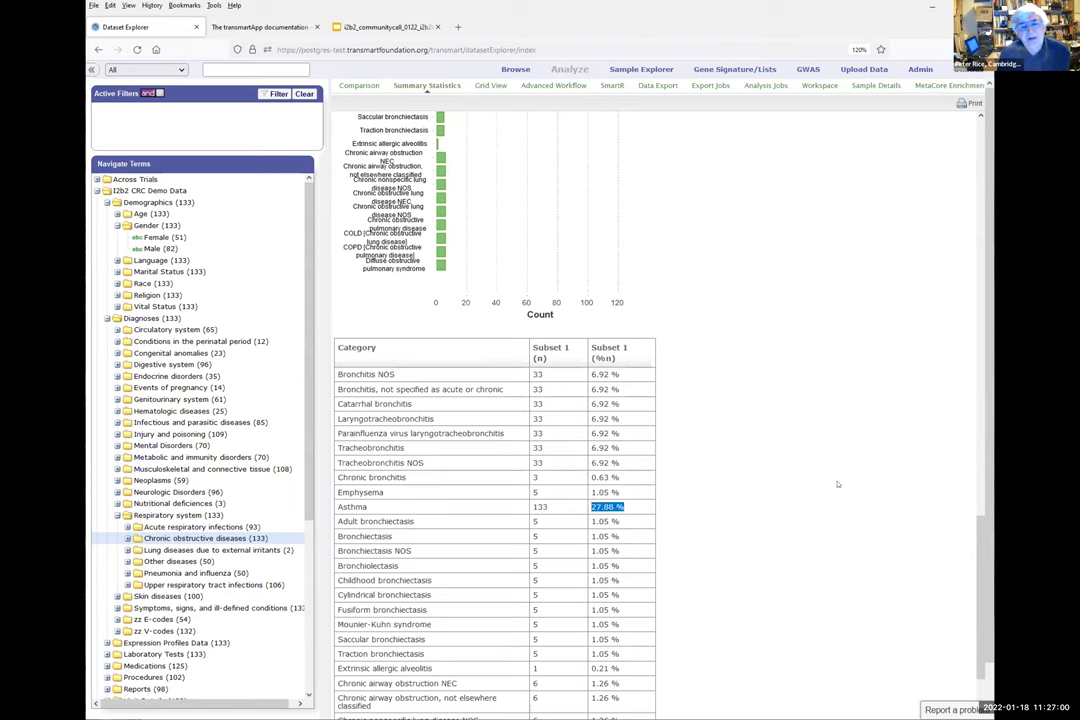
double_click(539, 507)
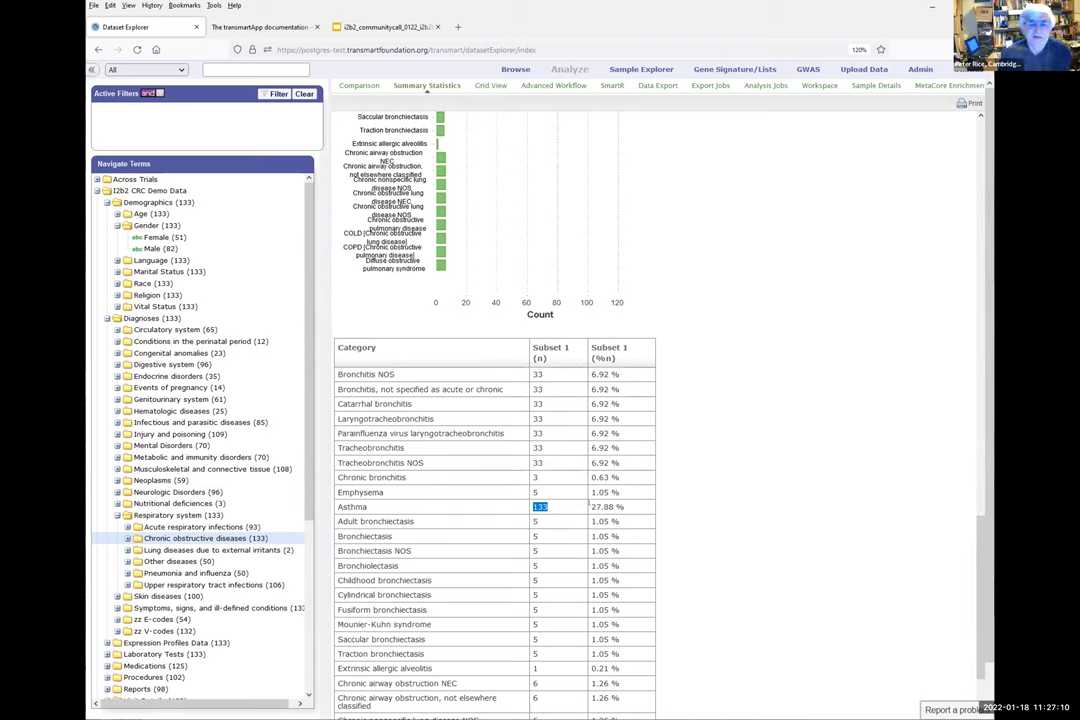
drag(590, 506, 626, 507)
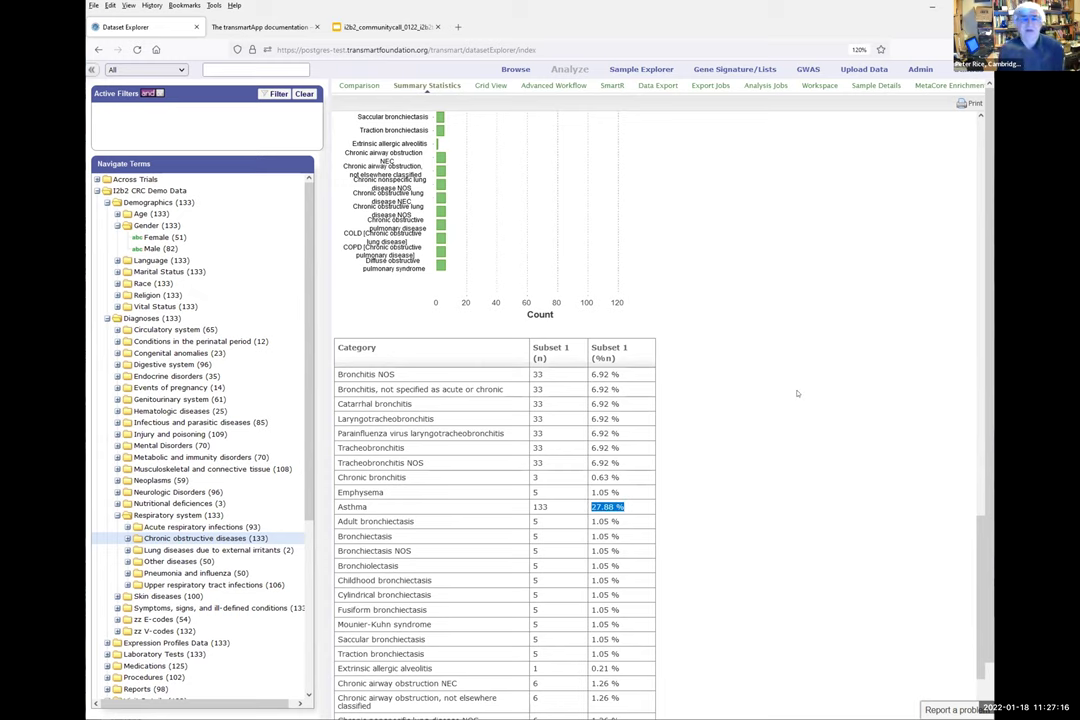
scroll(797, 393, down, 3)
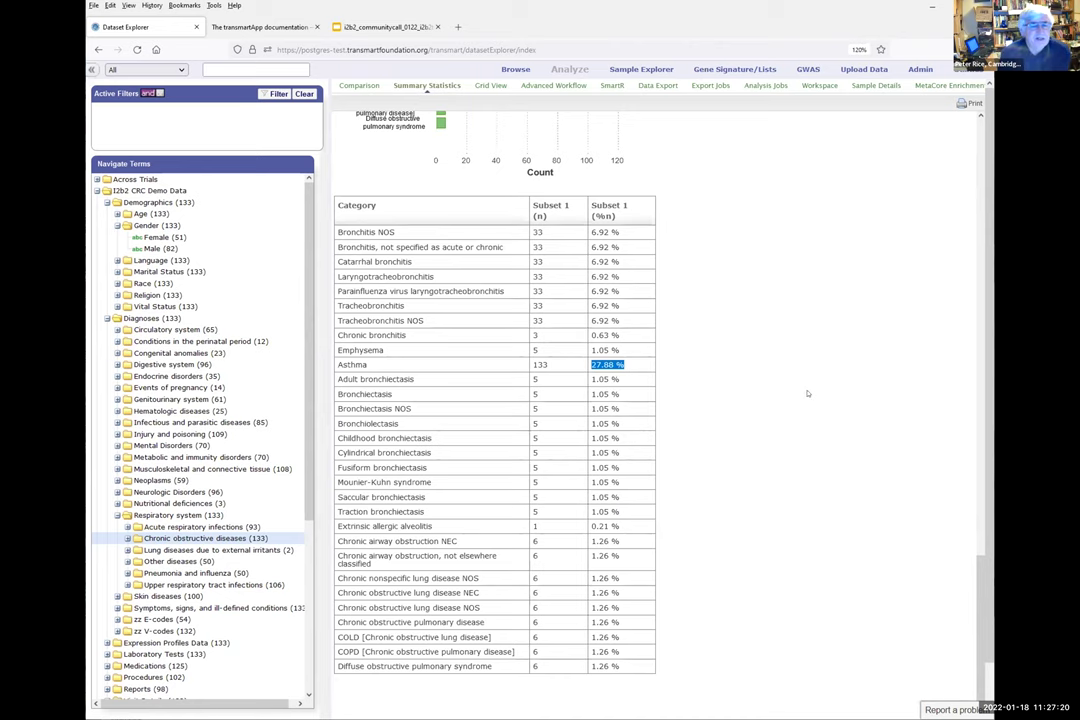
scroll(807, 393, up, 2)
scroll(807, 393, up, 12)
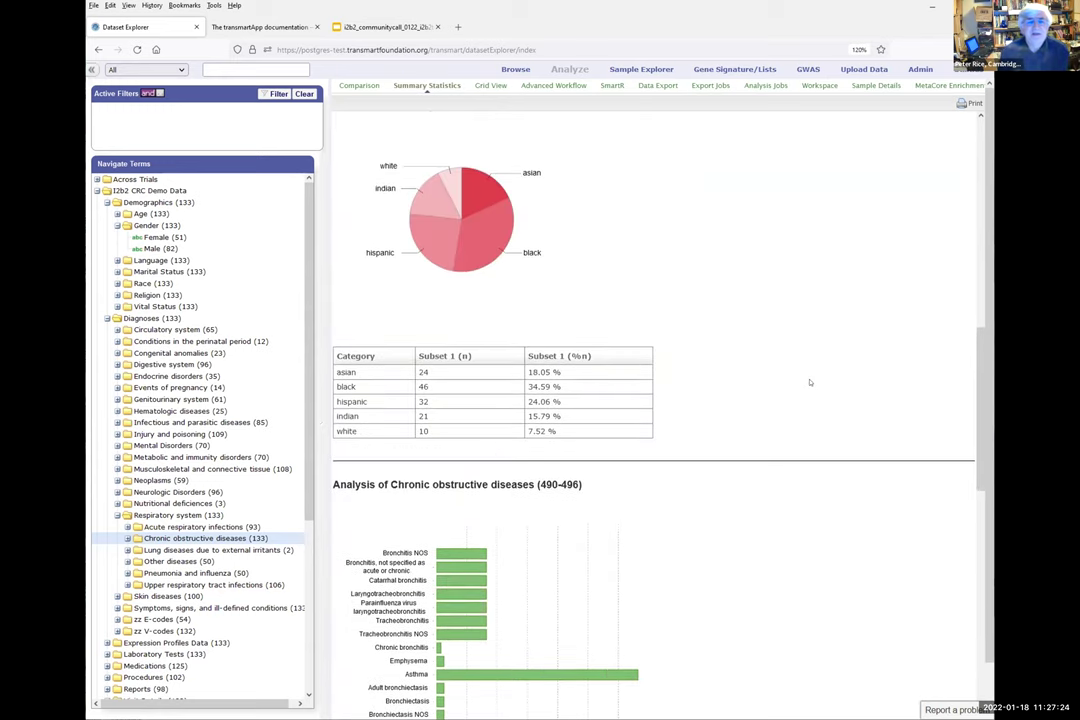
scroll(812, 390, up, 10)
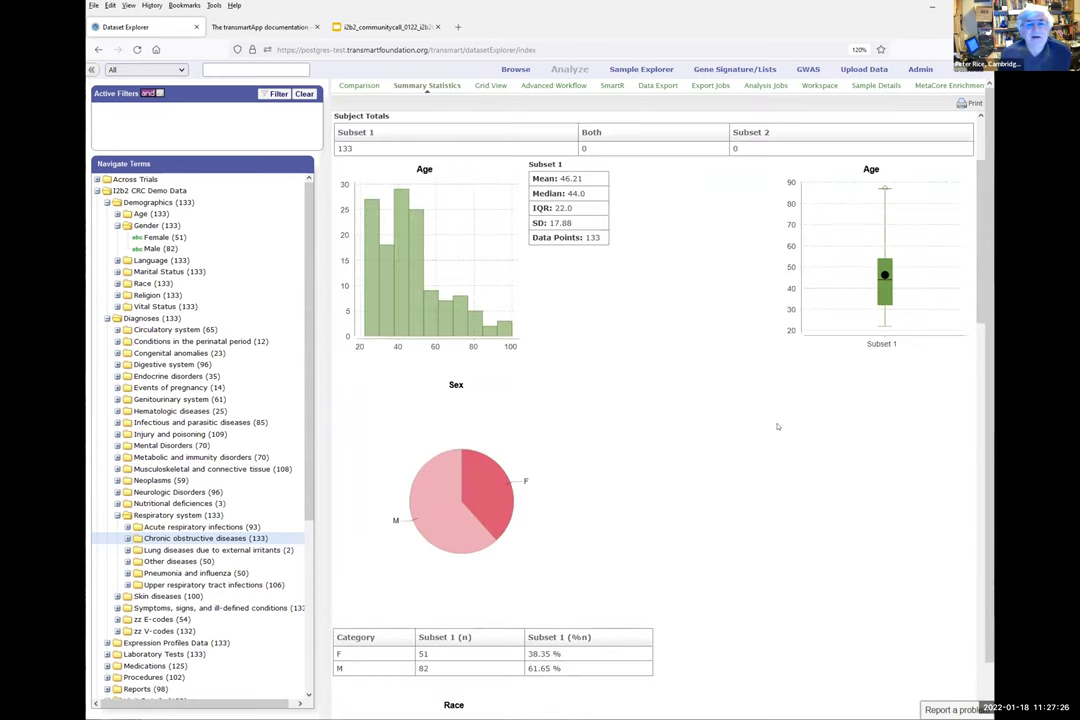
scroll(790, 420, up, 3)
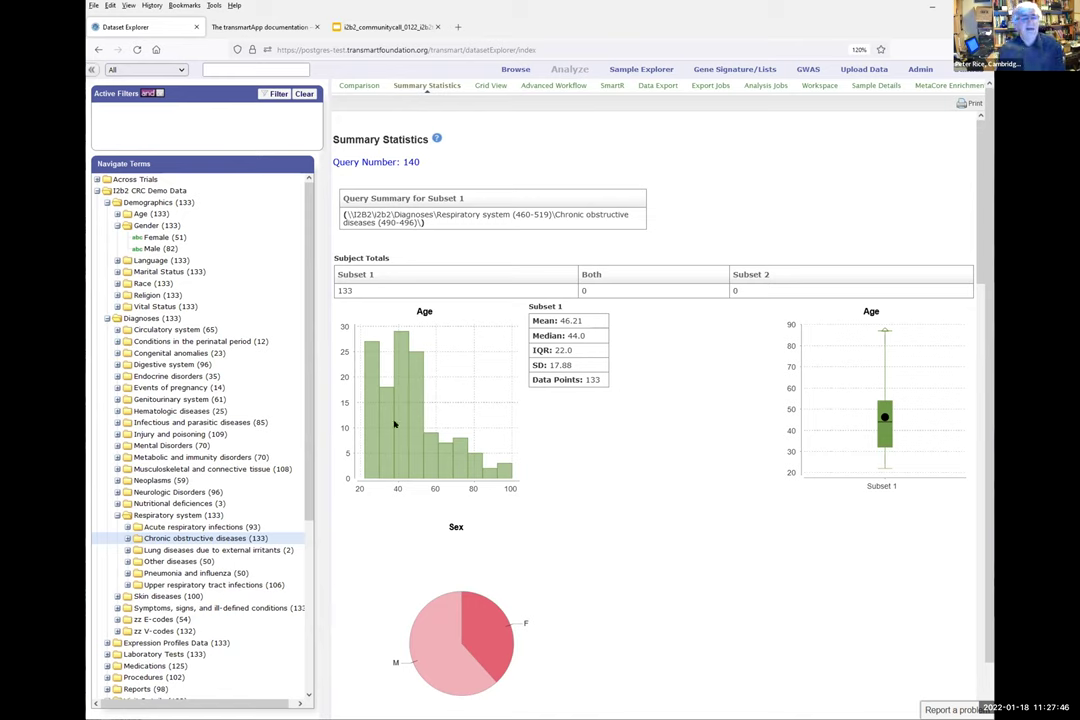
Expand the Age terms under I2b2 CRC demo Demographics and clear all comparison panels and the analysis
drag(309, 385, 320, 343)
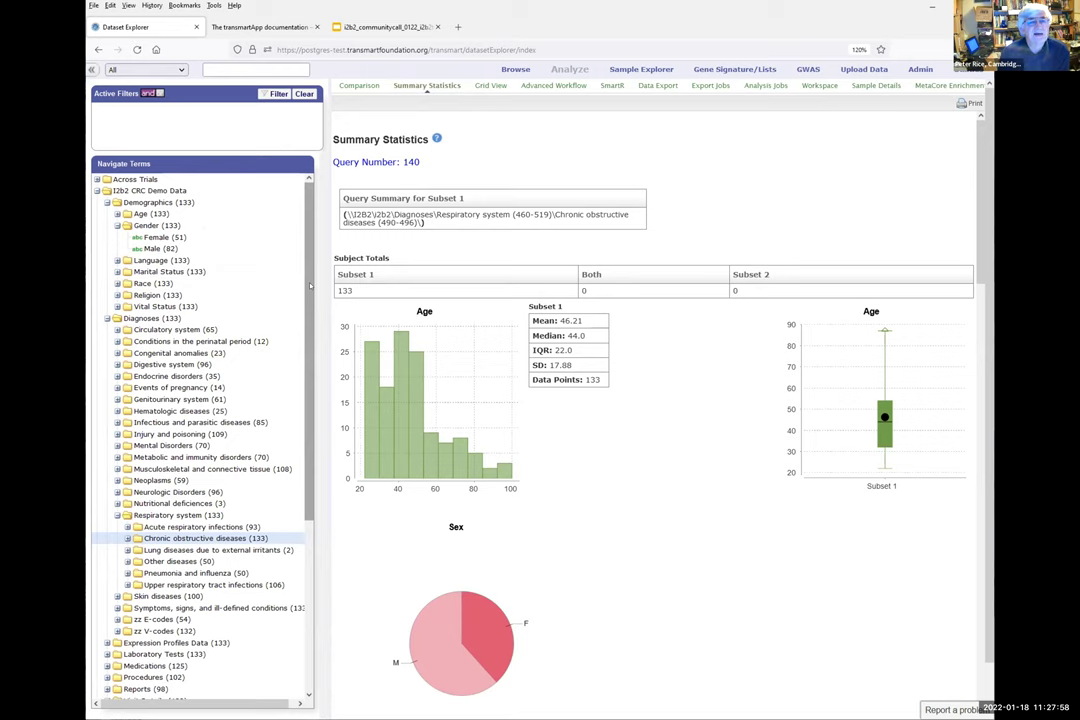
click(117, 214)
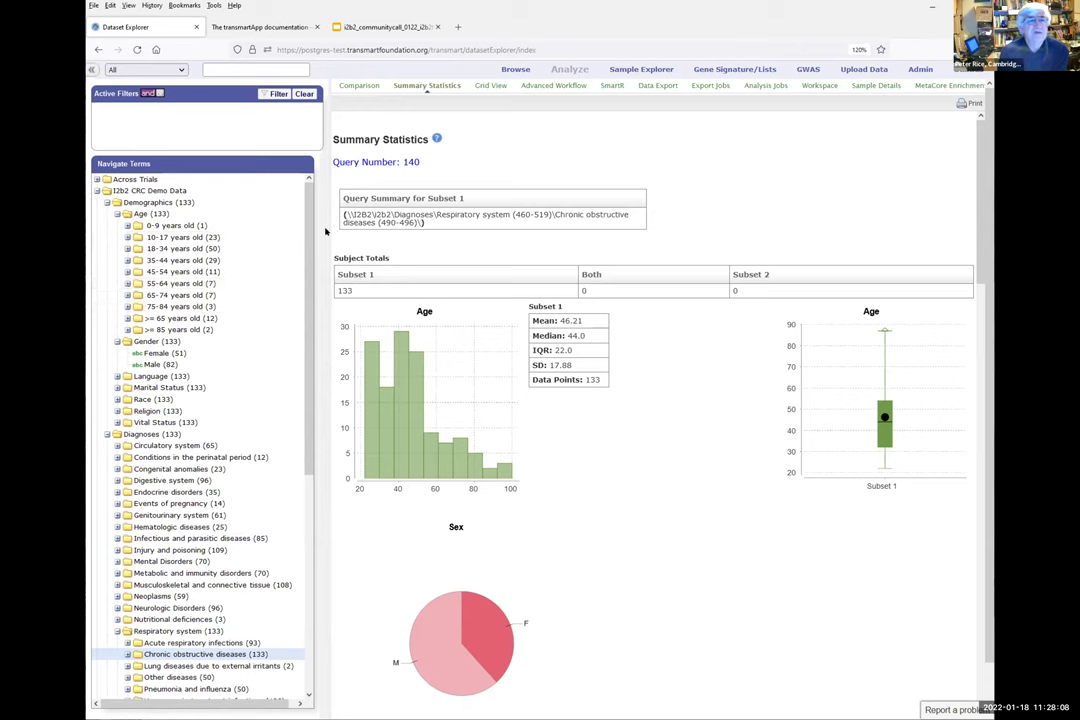
click(358, 85)
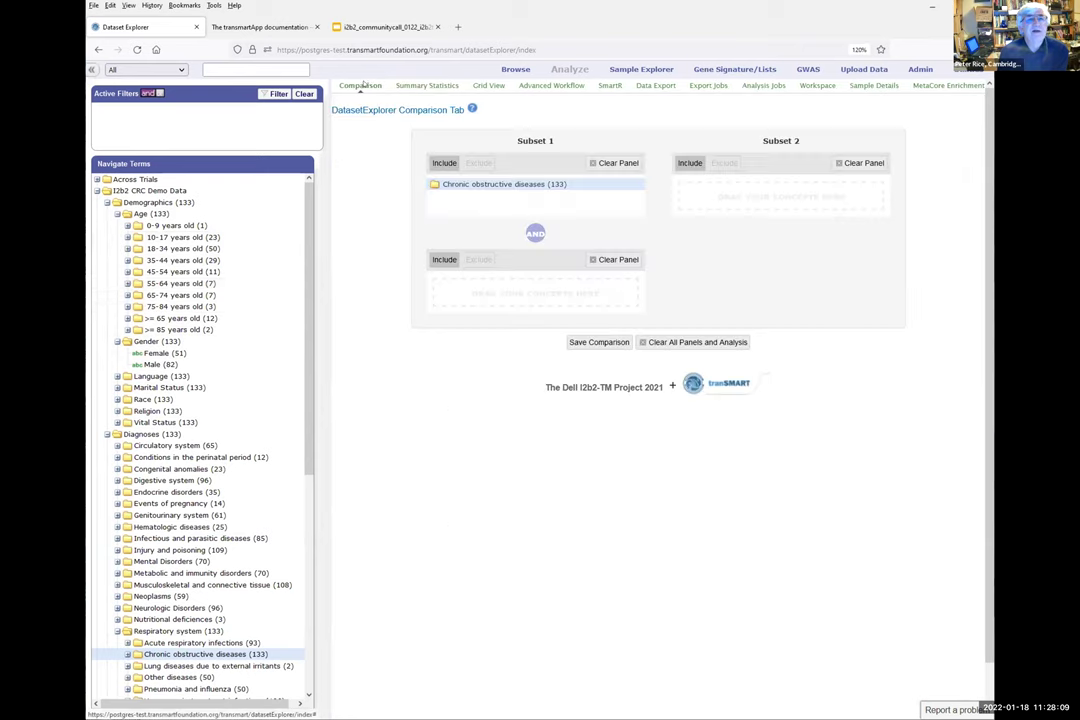
click(698, 342)
click(586, 410)
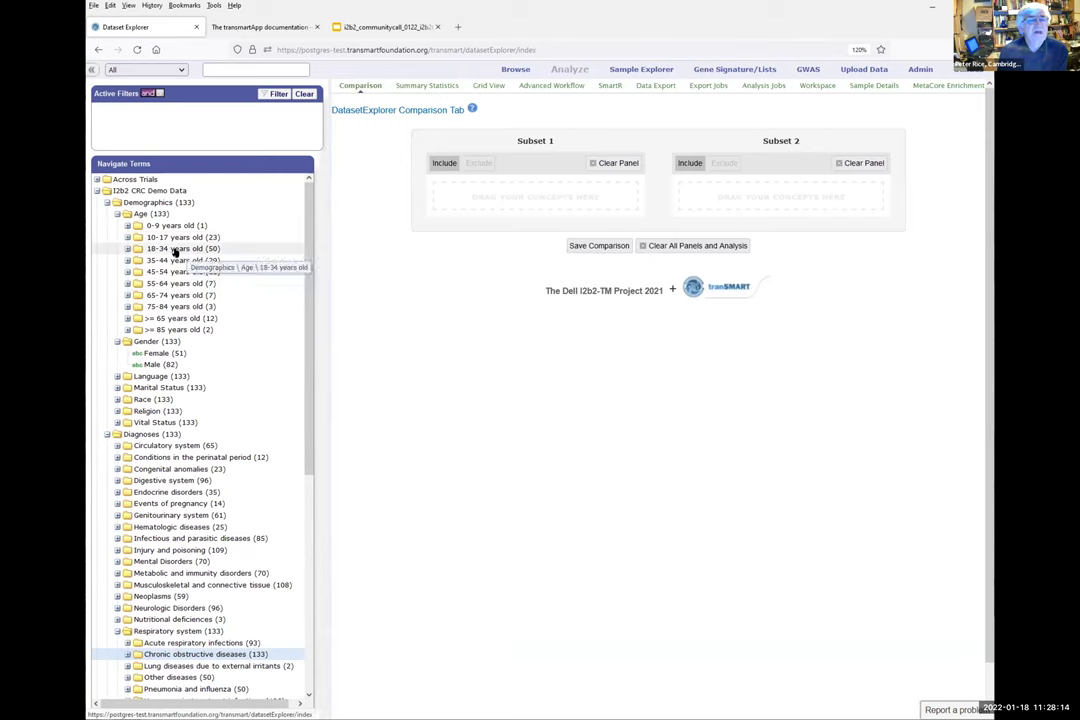
Add the 18-34 years old age group to Subset 1 and review its summary statistics, including the breakdown by individual age
drag(175, 252, 480, 200)
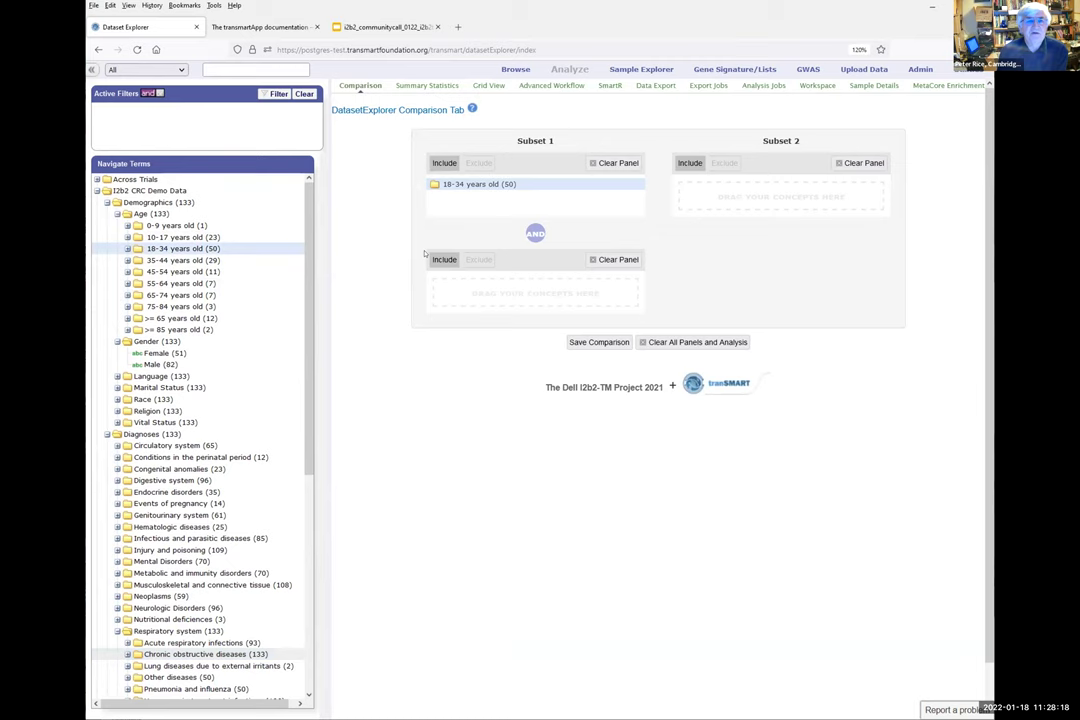
click(430, 86)
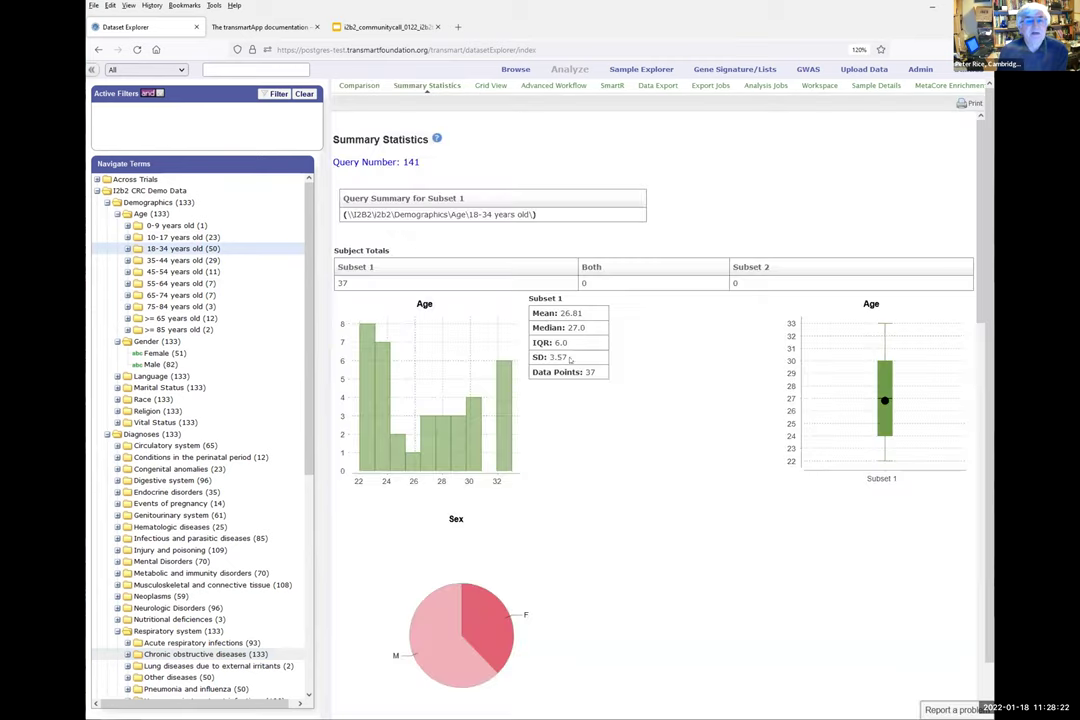
scroll(643, 358, down, 5)
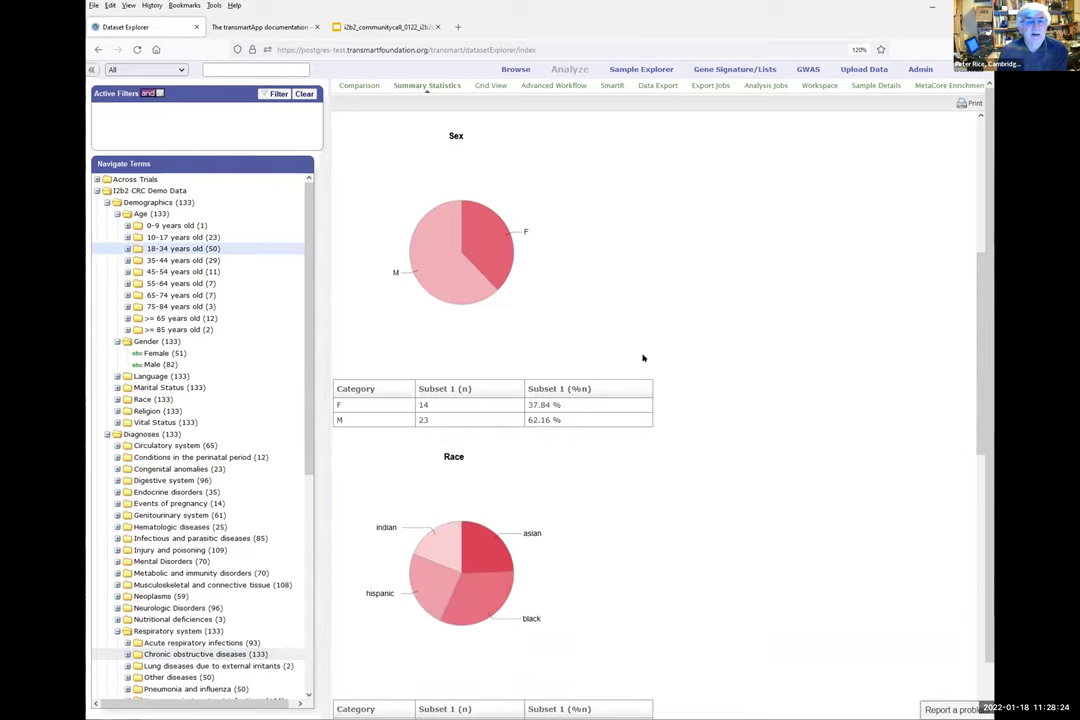
scroll(672, 333, down, 5)
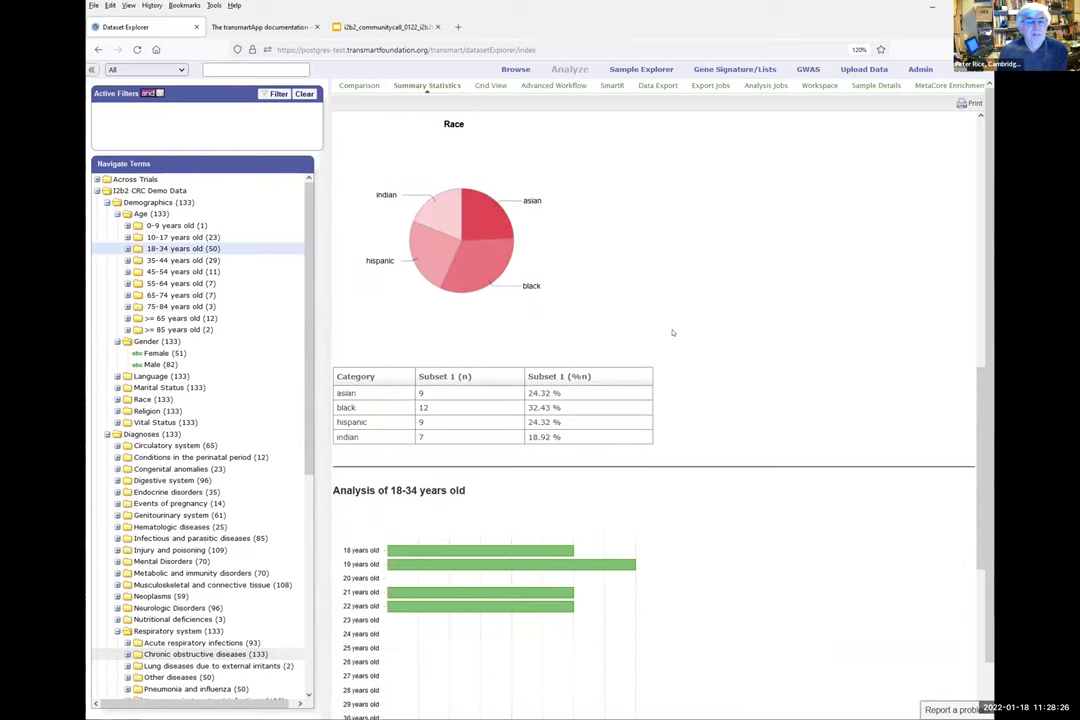
scroll(672, 333, down, 5)
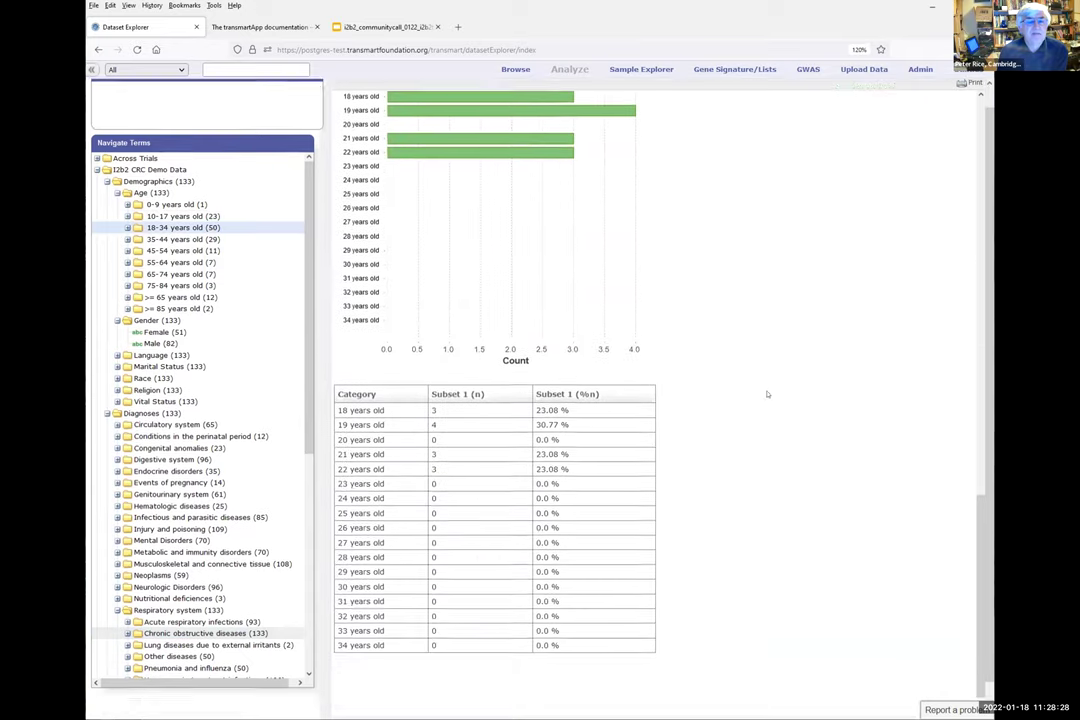
scroll(772, 388, down, 1)
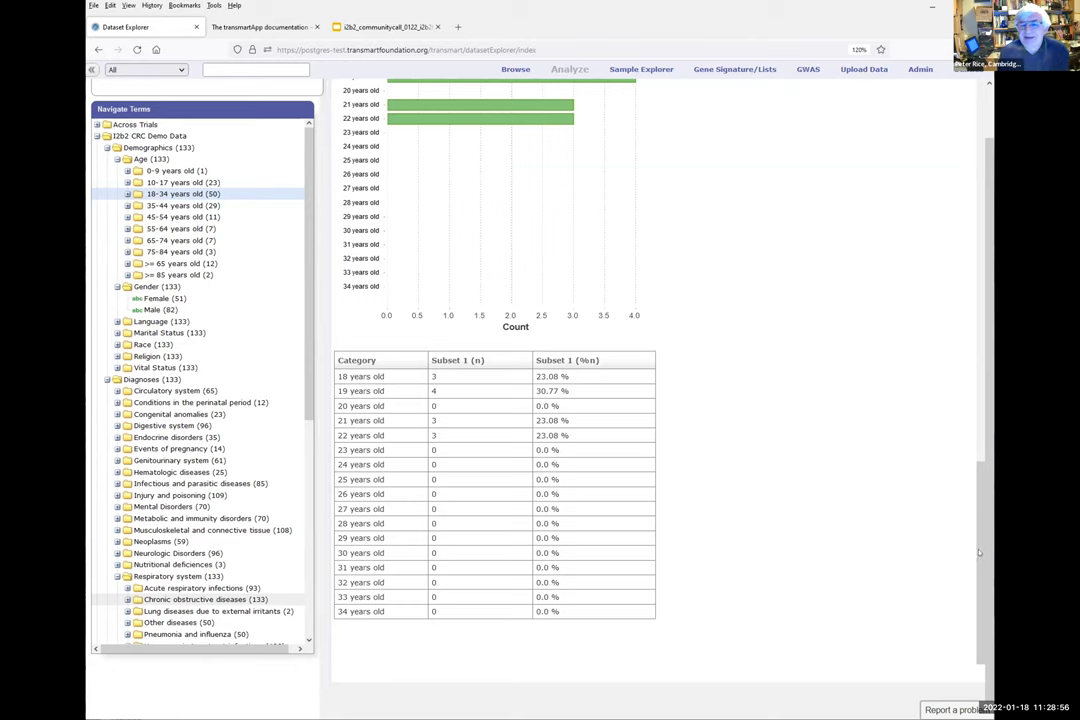
scroll(969, 453, up, 3)
scroll(969, 453, up, 10)
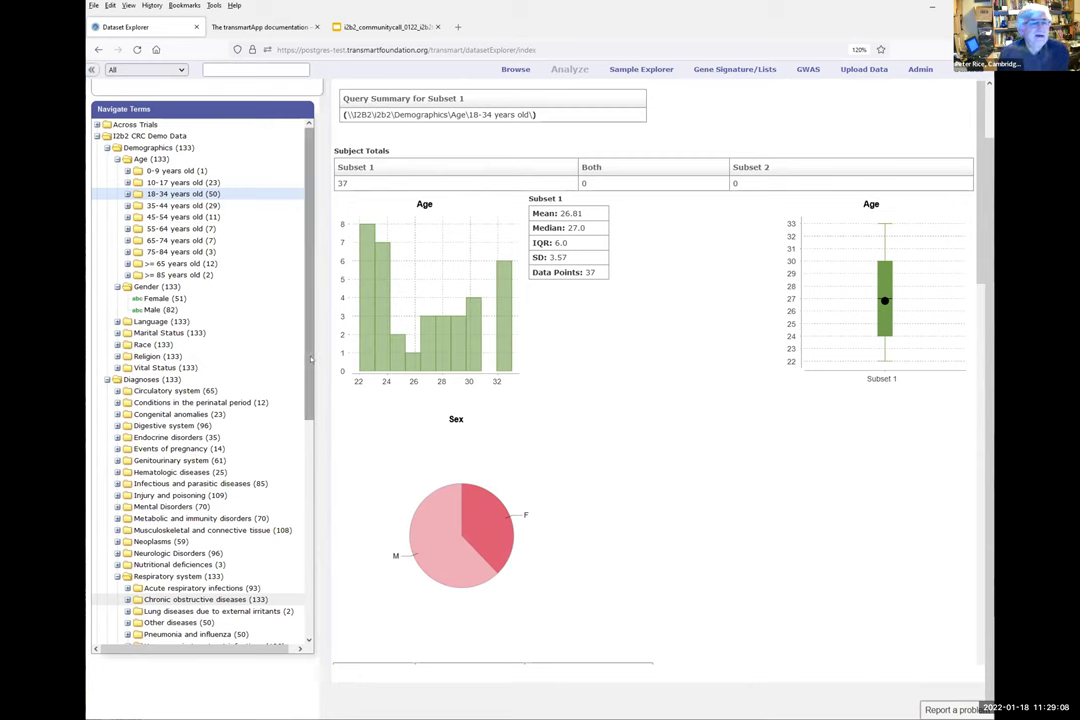
Look through the lower Navigate Terms folders and open Grid View for the 18-34 years old subset
scroll(311, 360, down, 5)
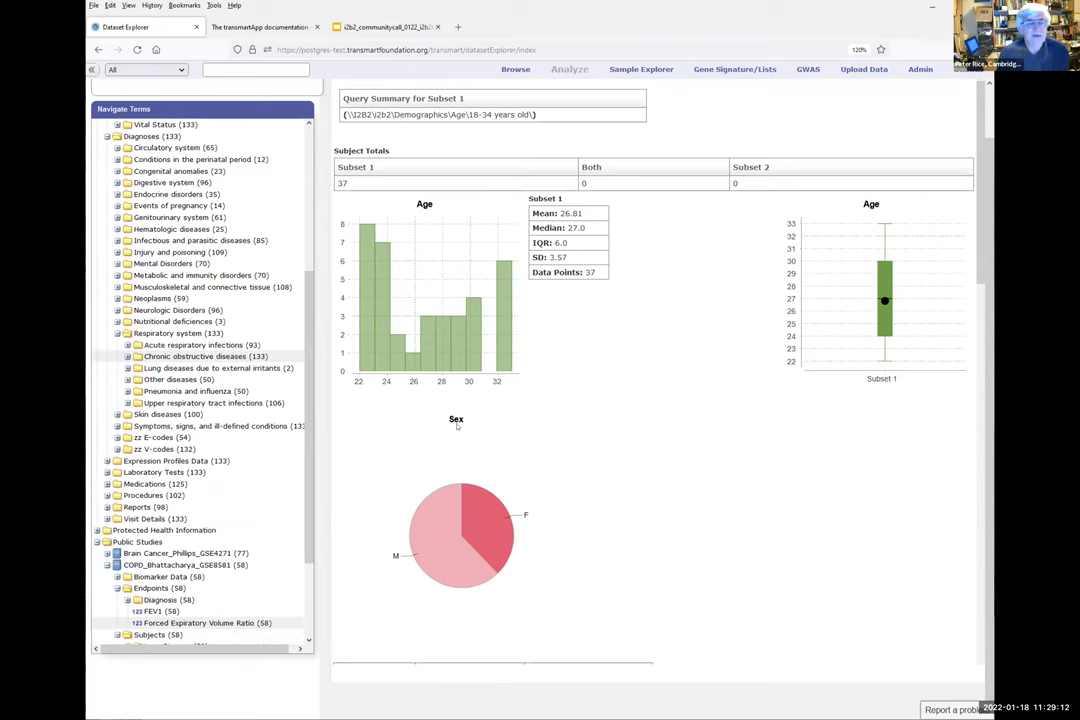
scroll(520, 105, up, 2)
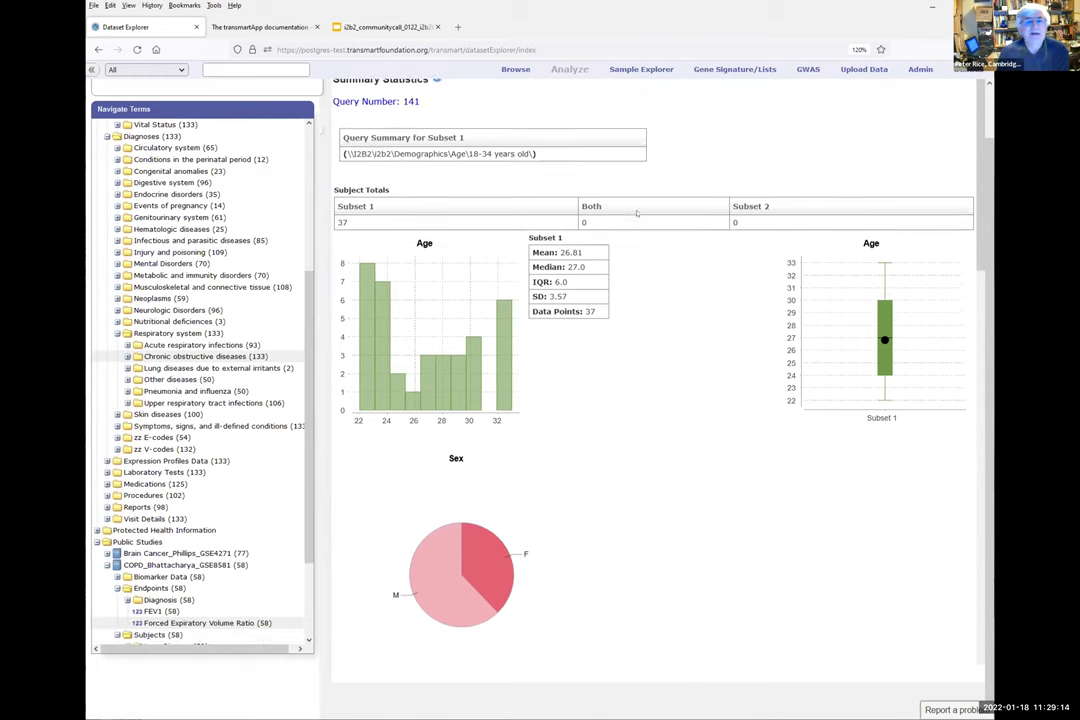
scroll(520, 105, up, 1)
click(487, 85)
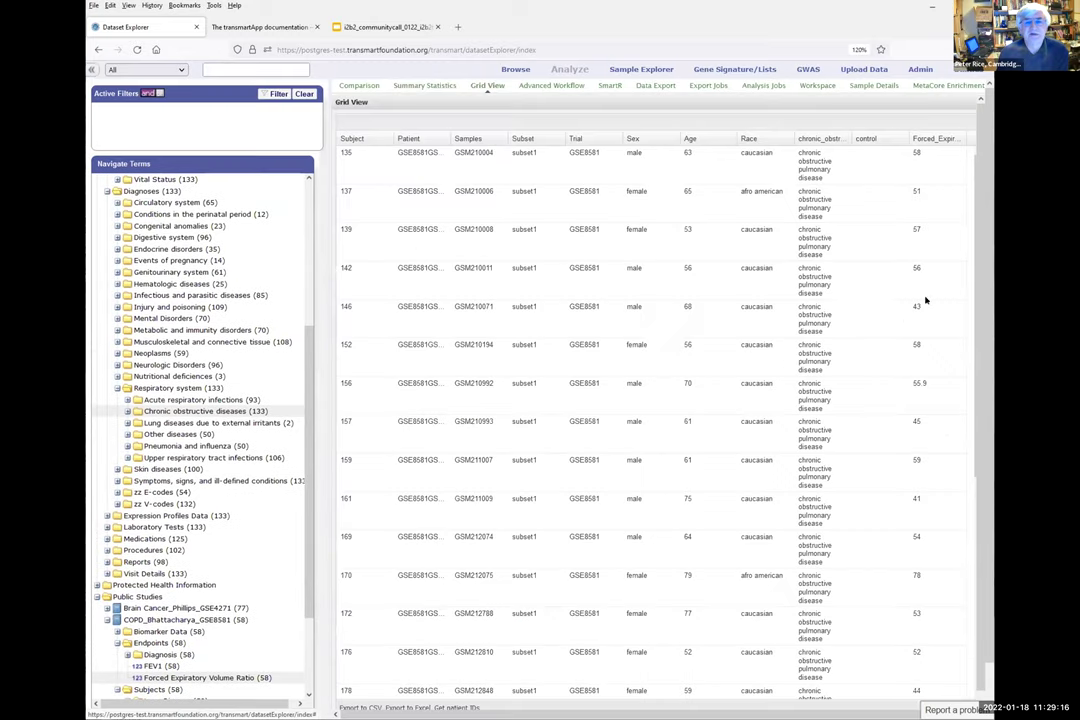